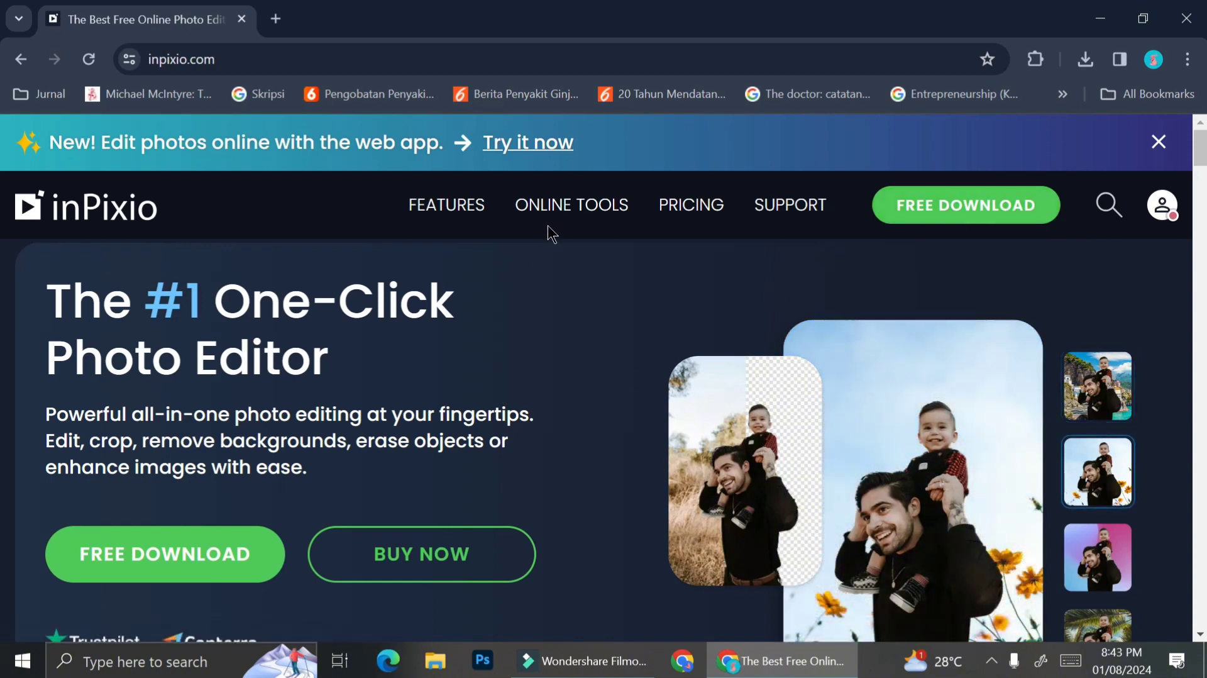
- Open the Online Tools page and scroll through its photo editing tool categories
click(566, 204)
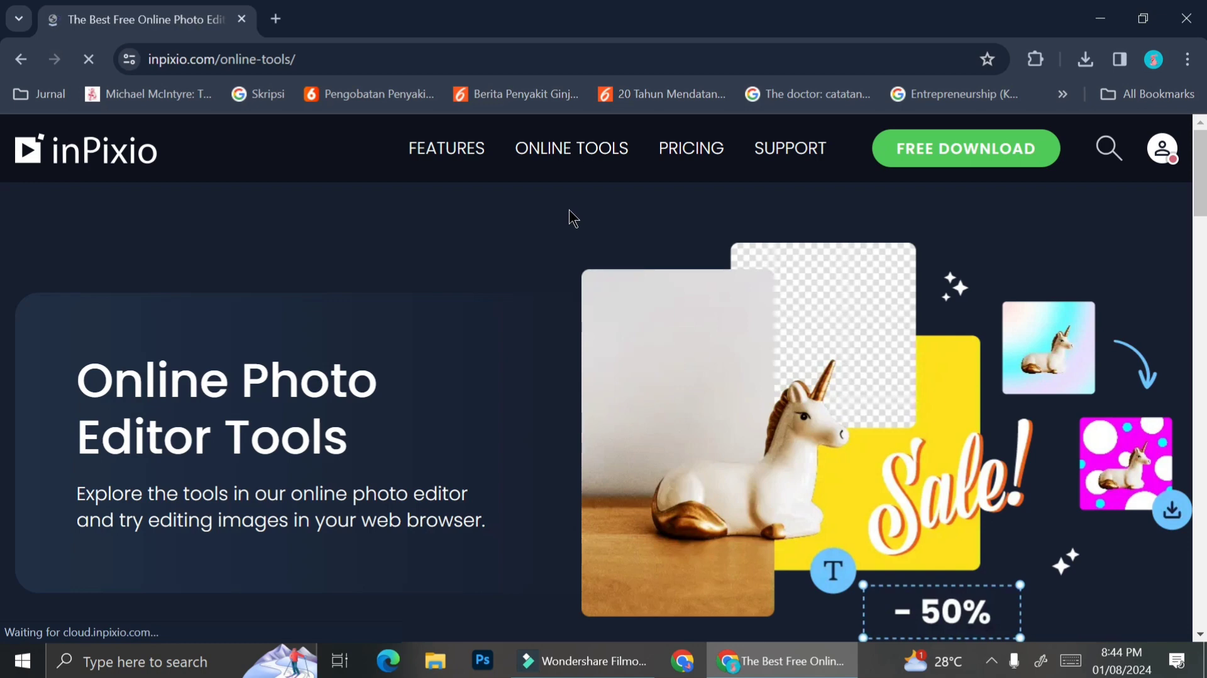
scroll(530, 254, down, 5)
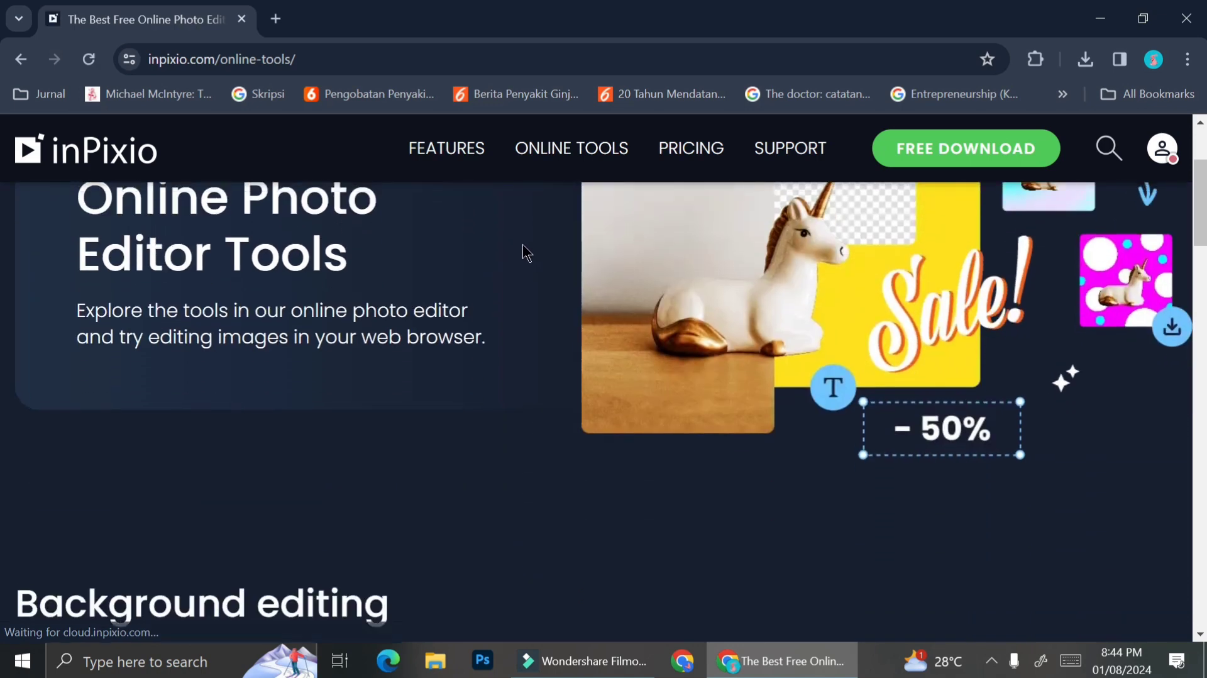
scroll(518, 264, down, 1)
scroll(515, 264, down, 1)
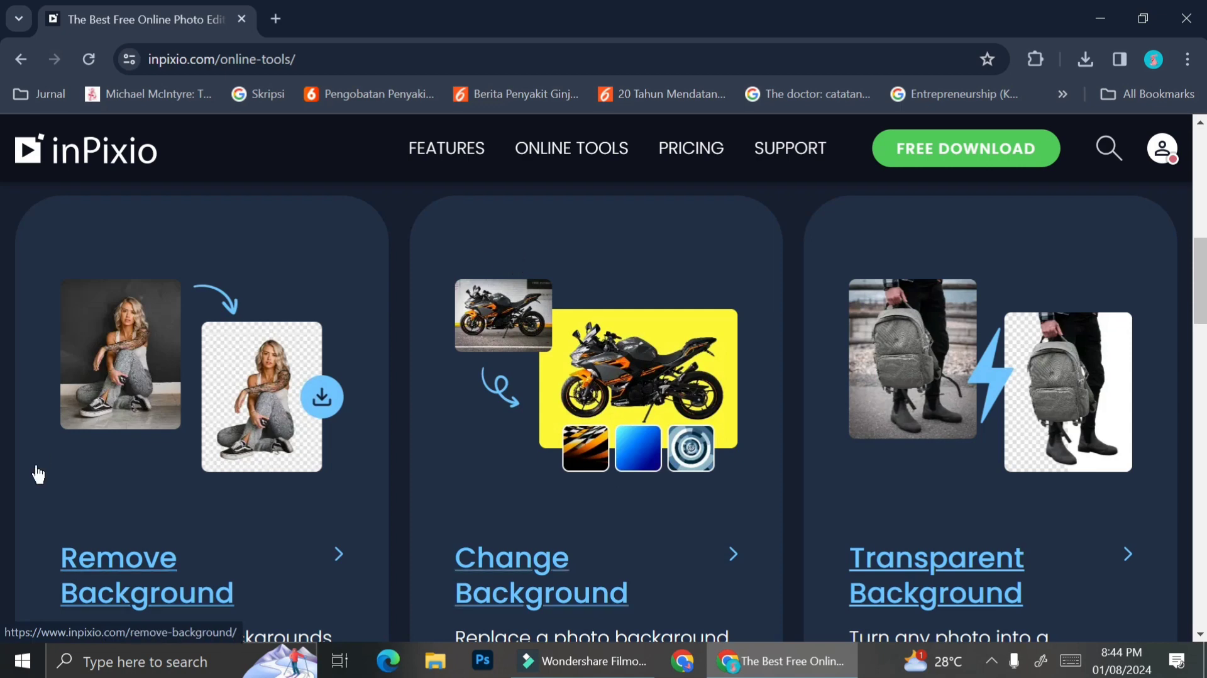
scroll(237, 437, down, 1)
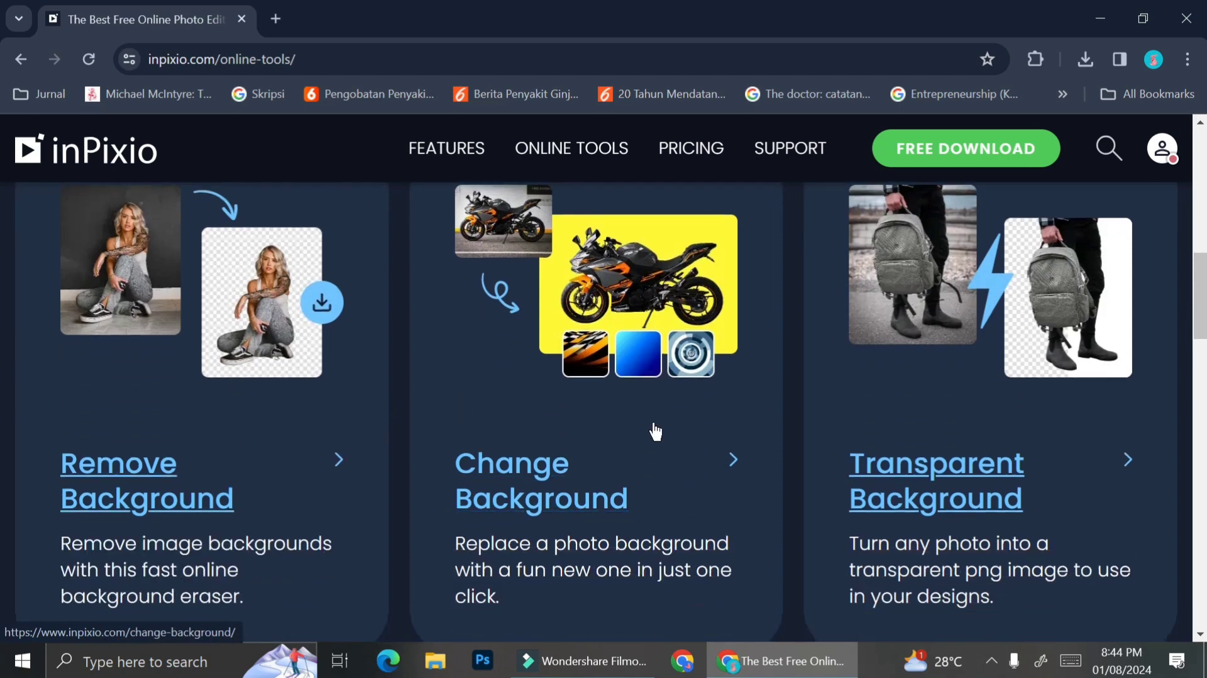
scroll(1024, 425, down, 7)
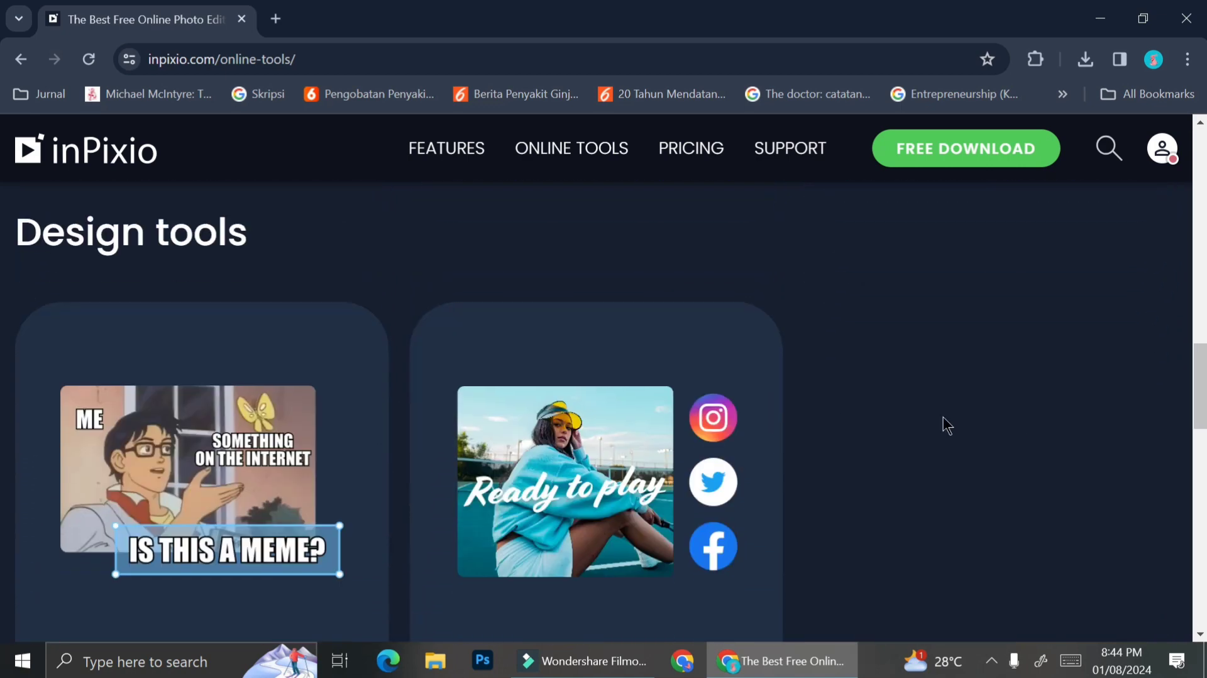
scroll(937, 407, down, 1)
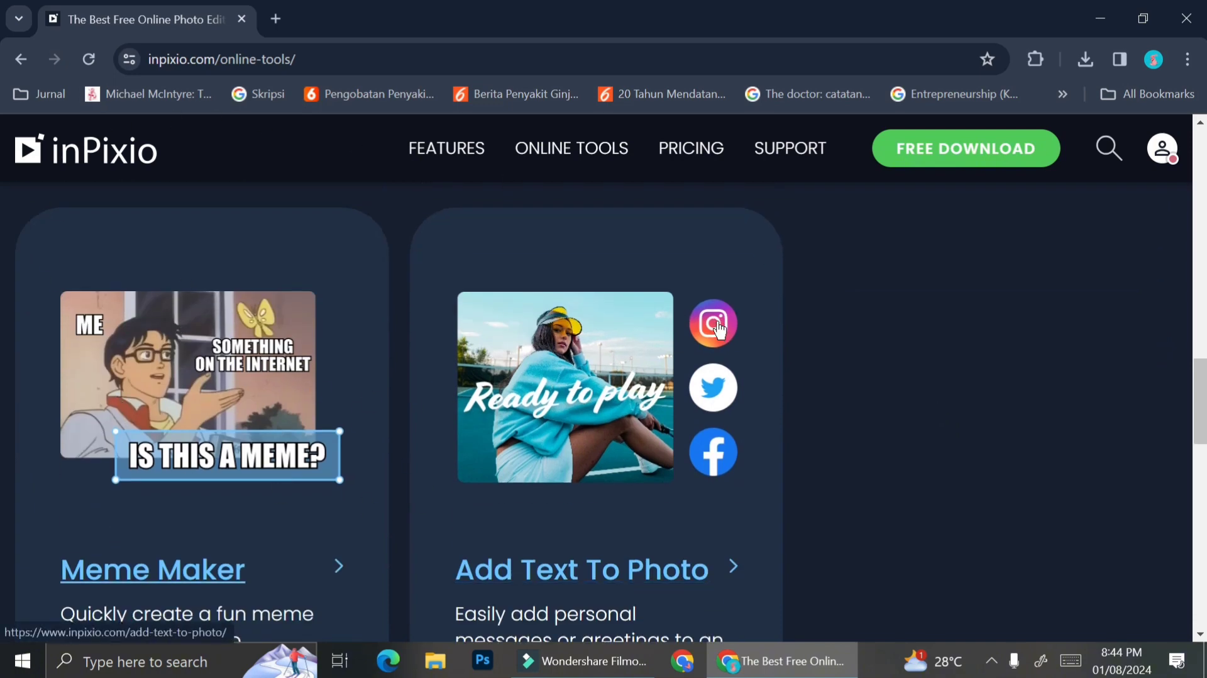
- Browse further down the tool sections, then return to the Background editing tools
scroll(704, 324, down, 1)
scroll(582, 283, up, 1)
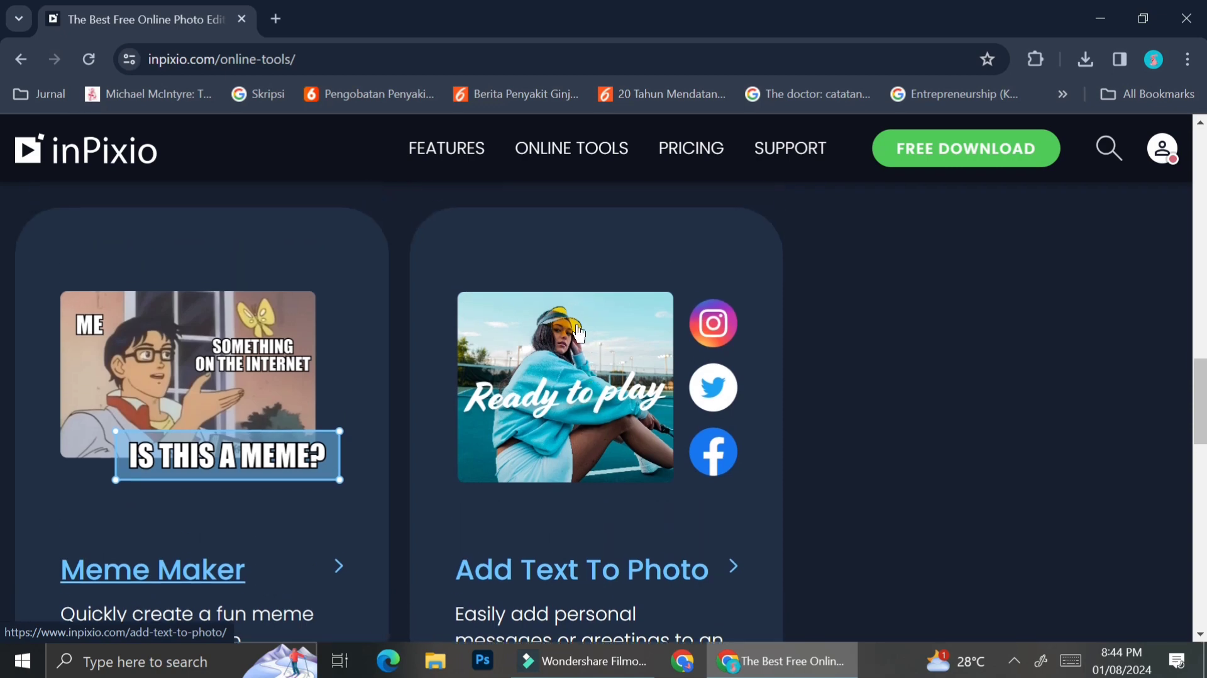
scroll(329, 318, down, 6)
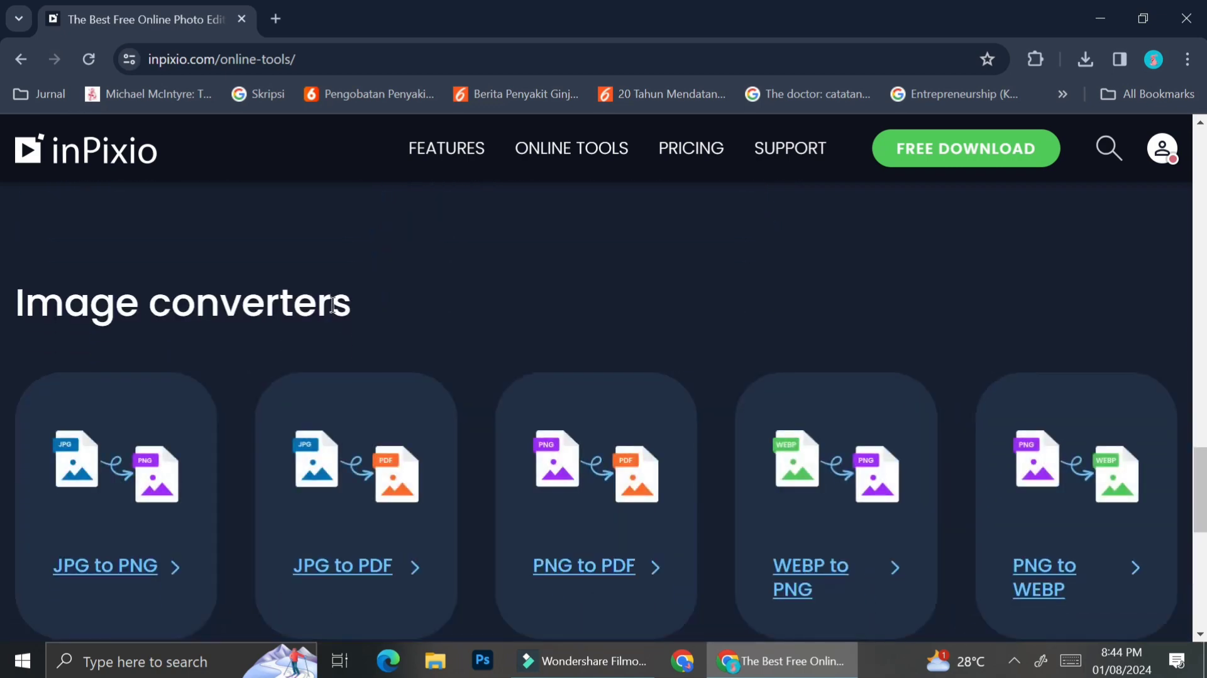
scroll(332, 305, down, 1)
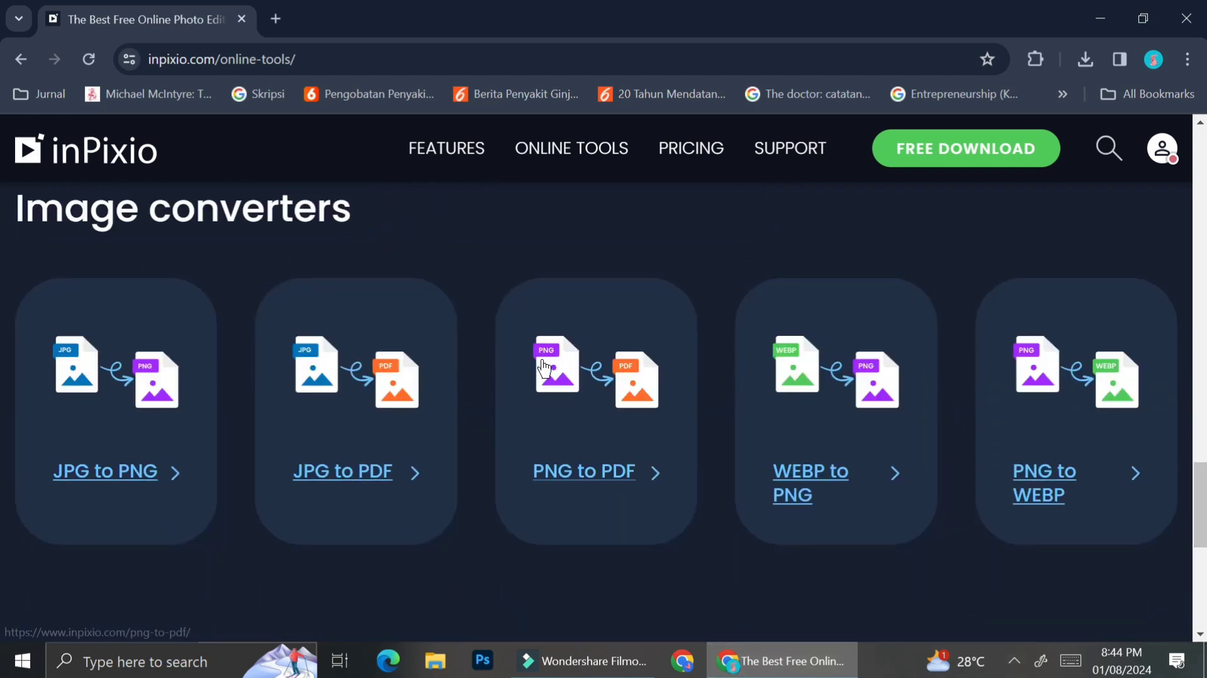
scroll(414, 298, up, 15)
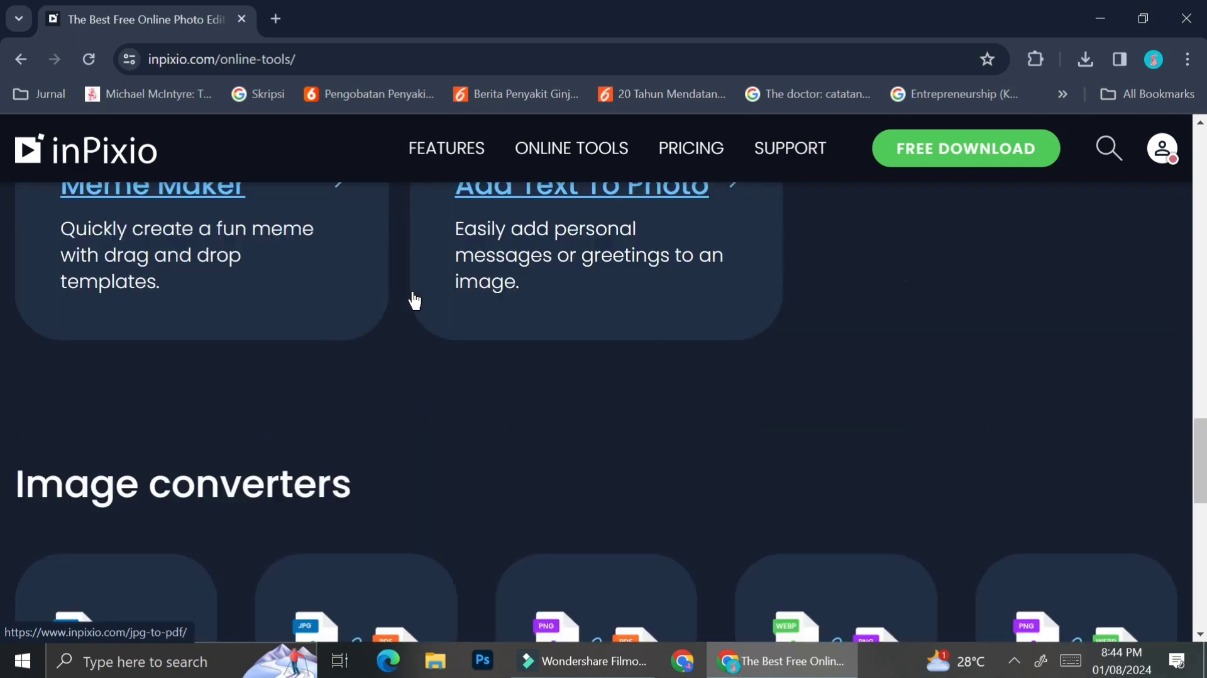
scroll(413, 291, up, 6)
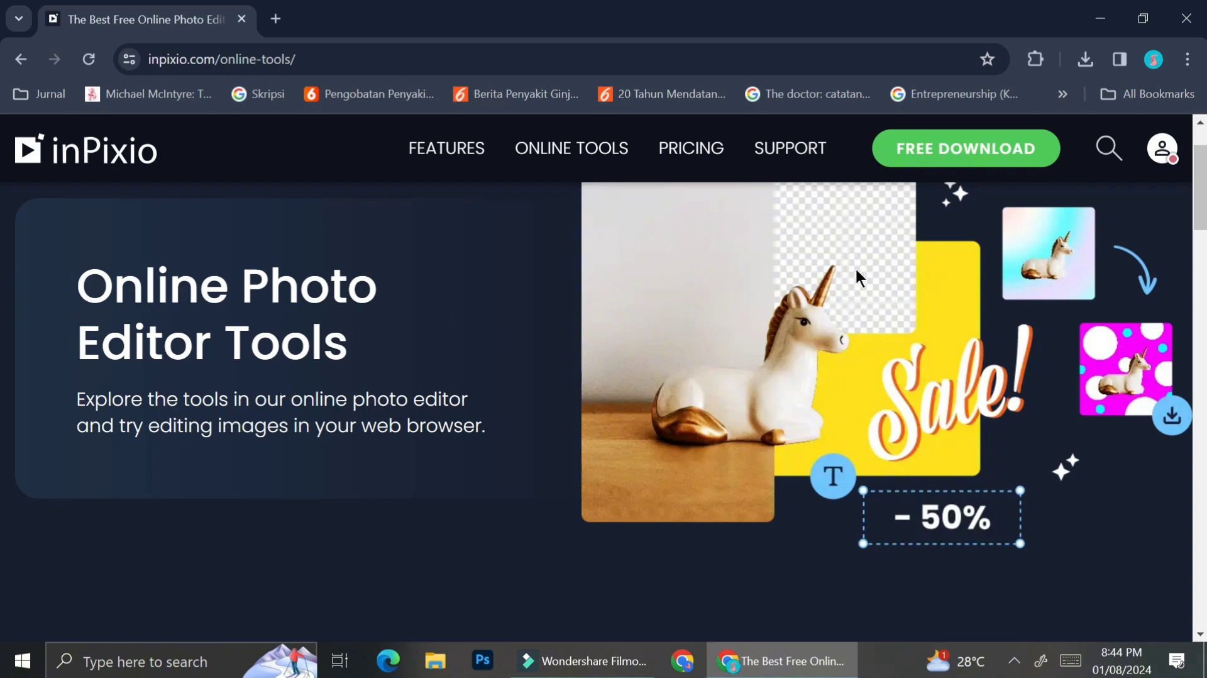
scroll(305, 229, down, 9)
scroll(306, 243, down, 2)
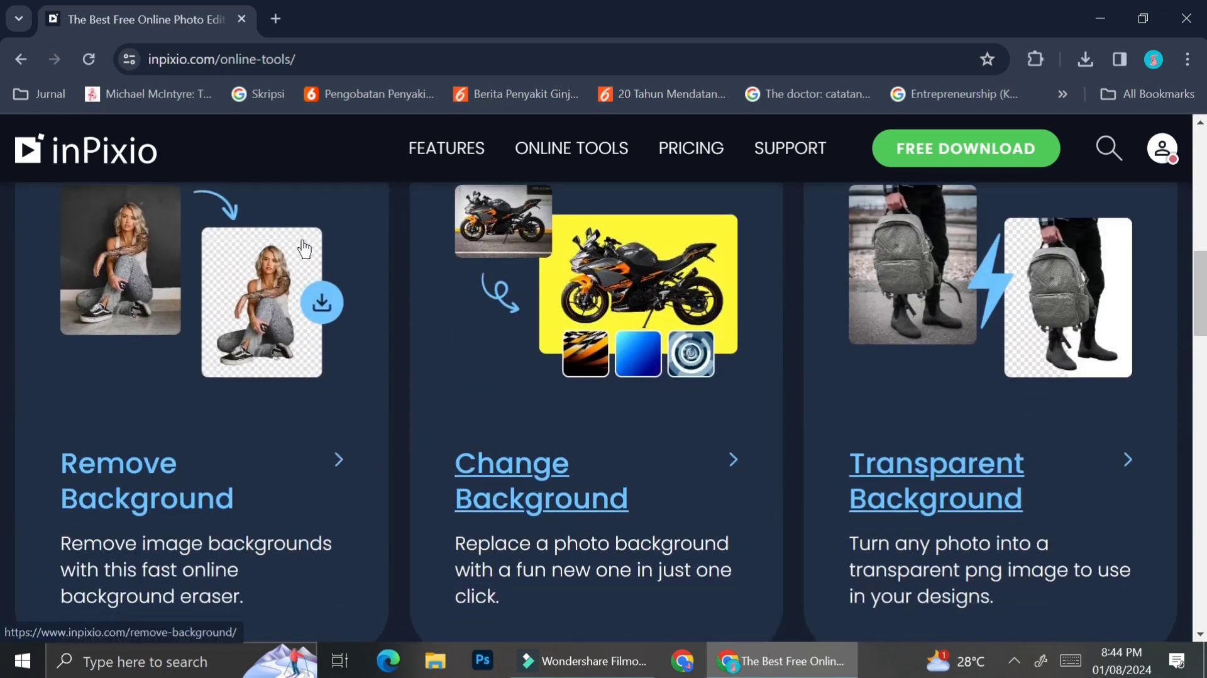
- Open the Remove Background tool and view its upload box and four sample images
click(154, 495)
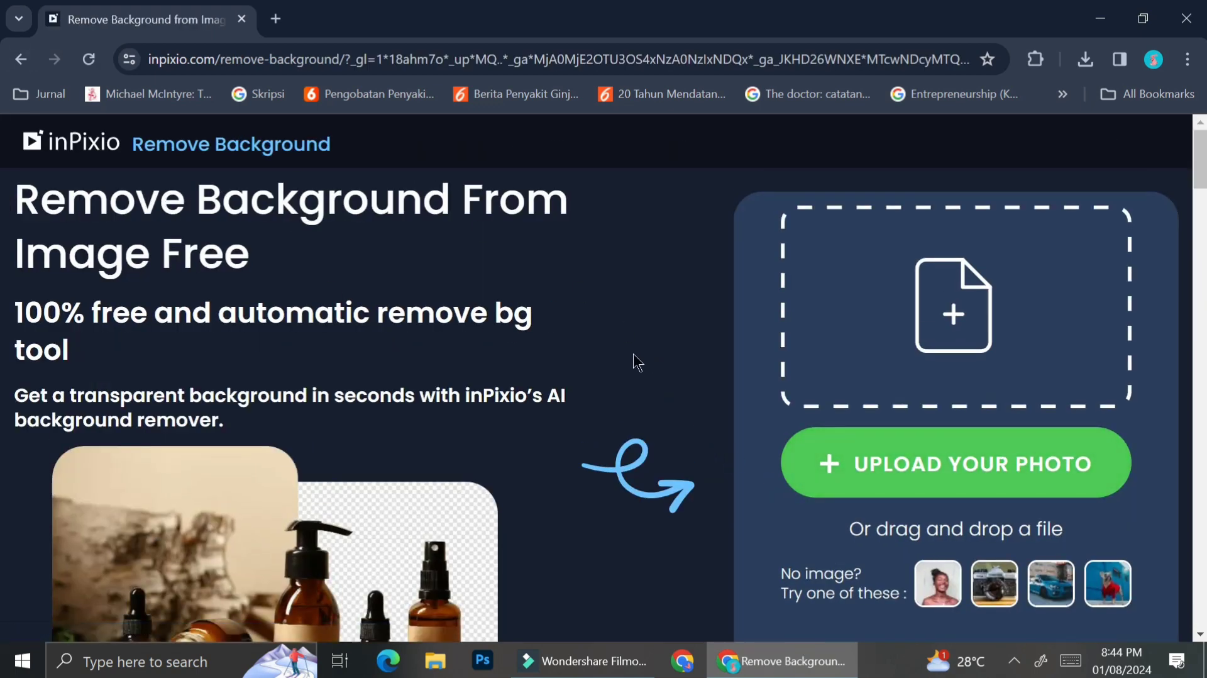
scroll(553, 323, down, 4)
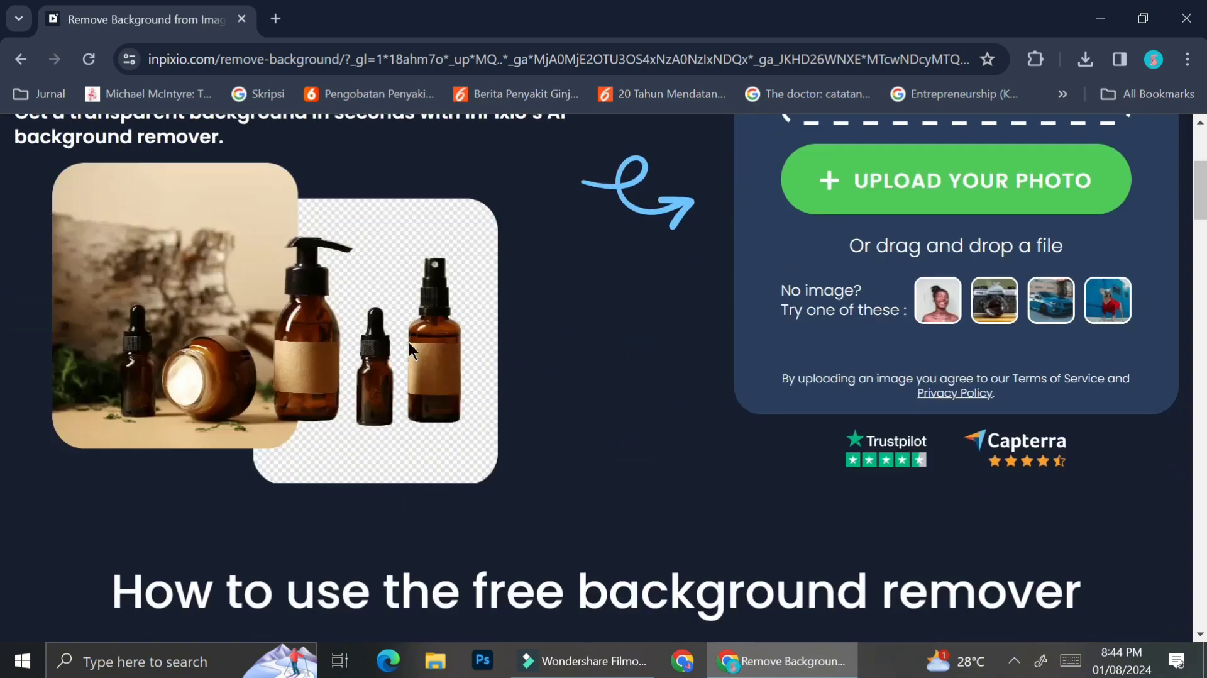
scroll(715, 312, up, 1)
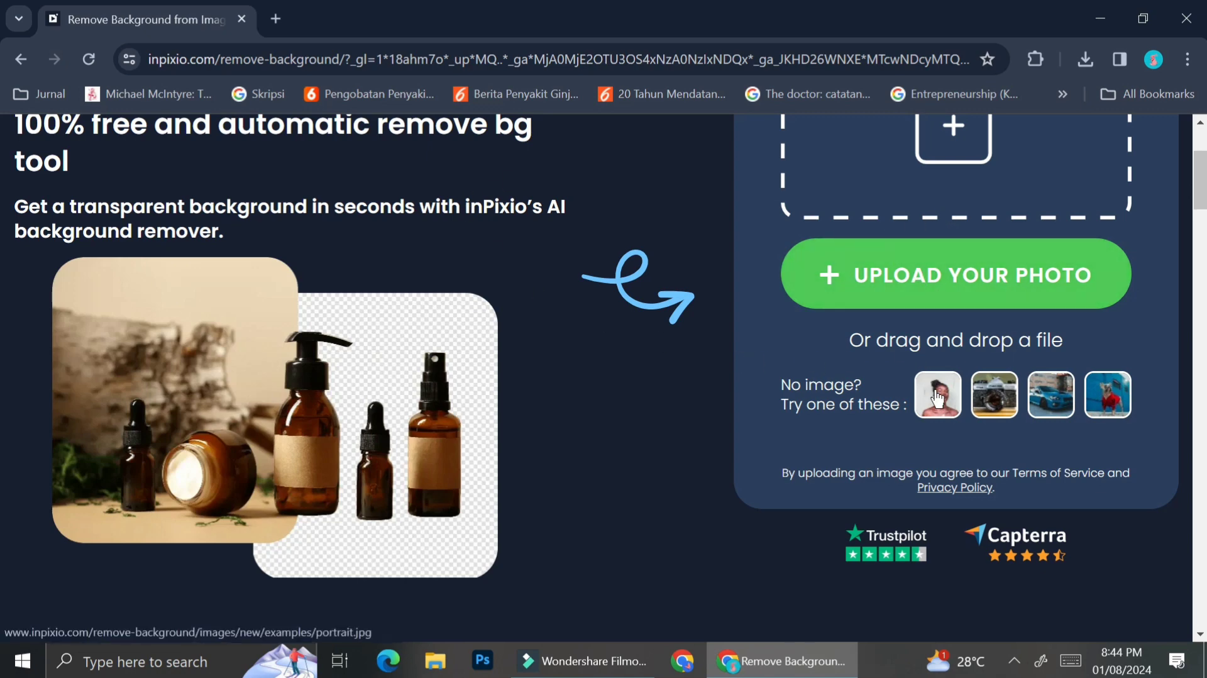
- Cut out the dog sample photo and set an uploaded Mount Everest image as its background
click(1104, 396)
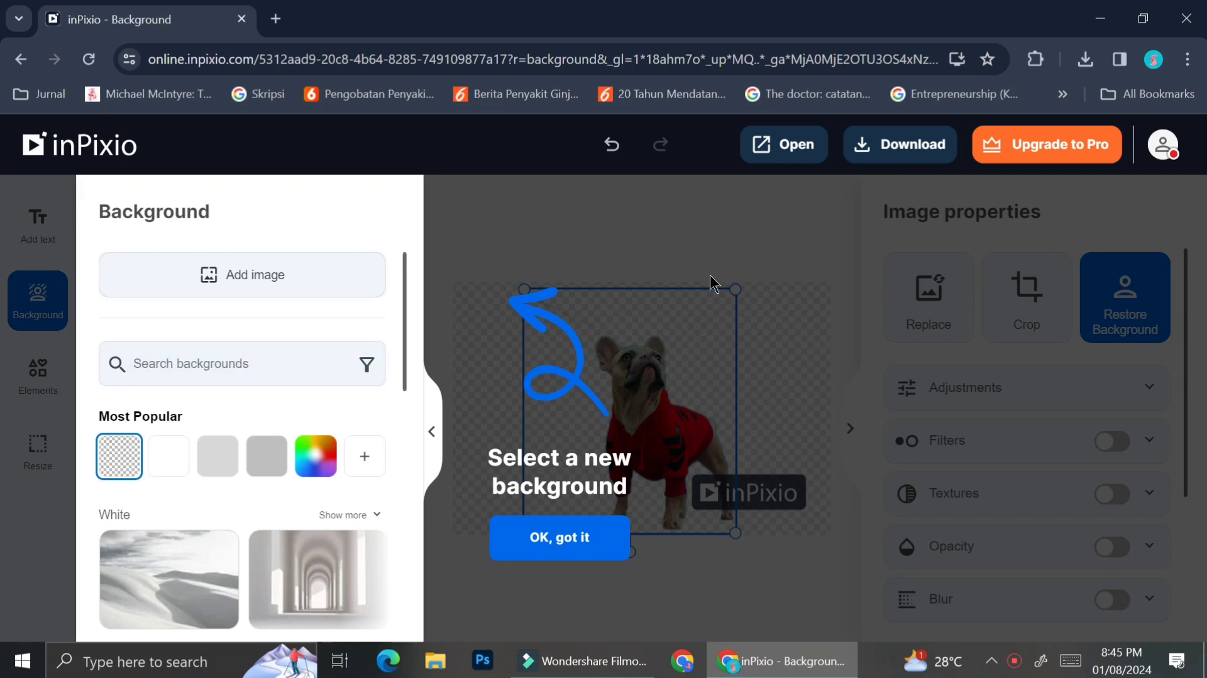
click(284, 286)
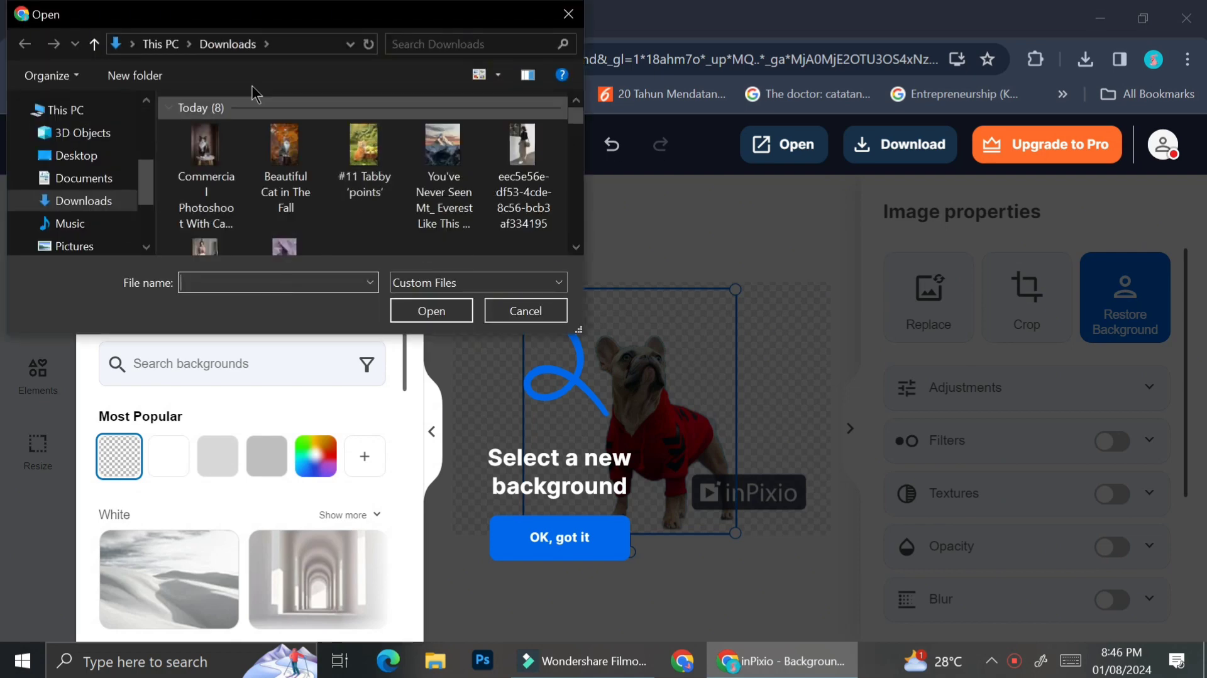
double_click(437, 179)
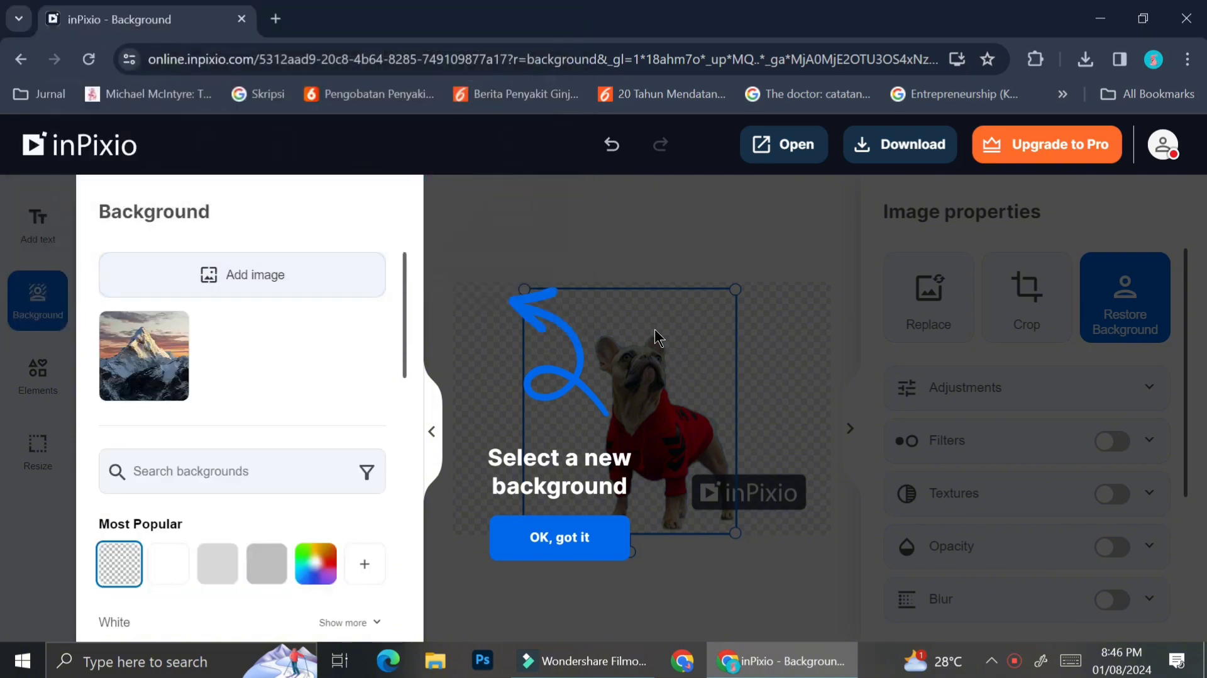
click(128, 361)
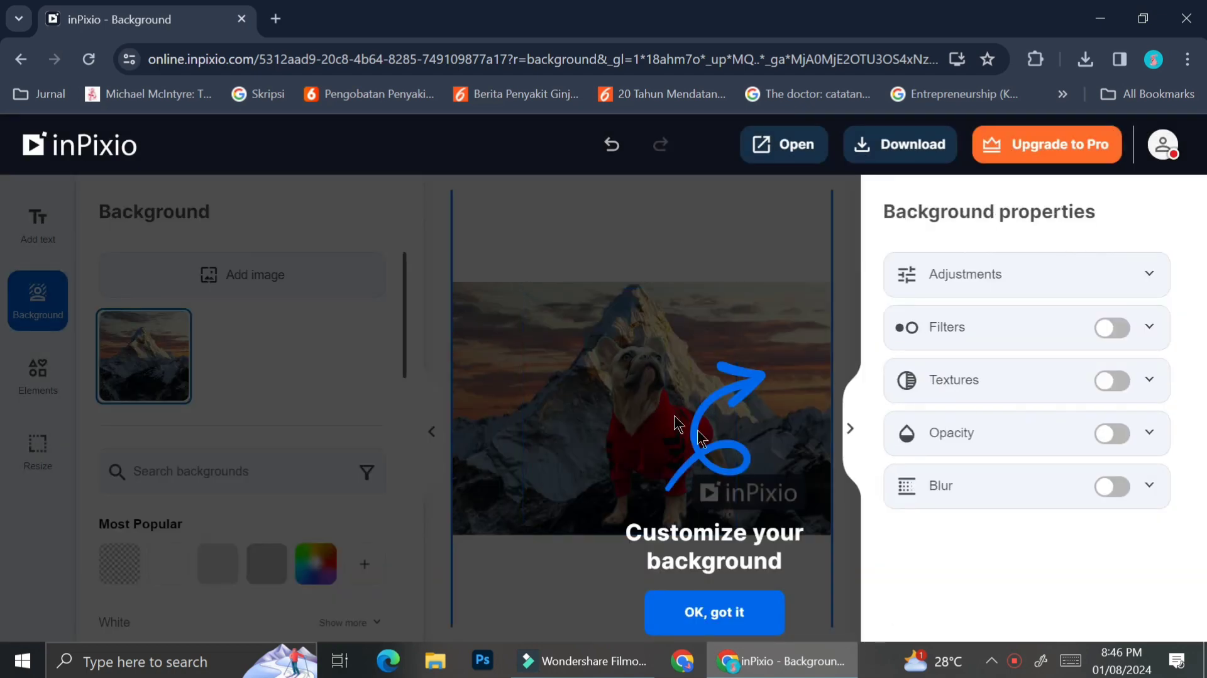
- Adjust the Everest background to temperature 6%, brightness 14%, contrast 1% and saturation 14%
click(1083, 278)
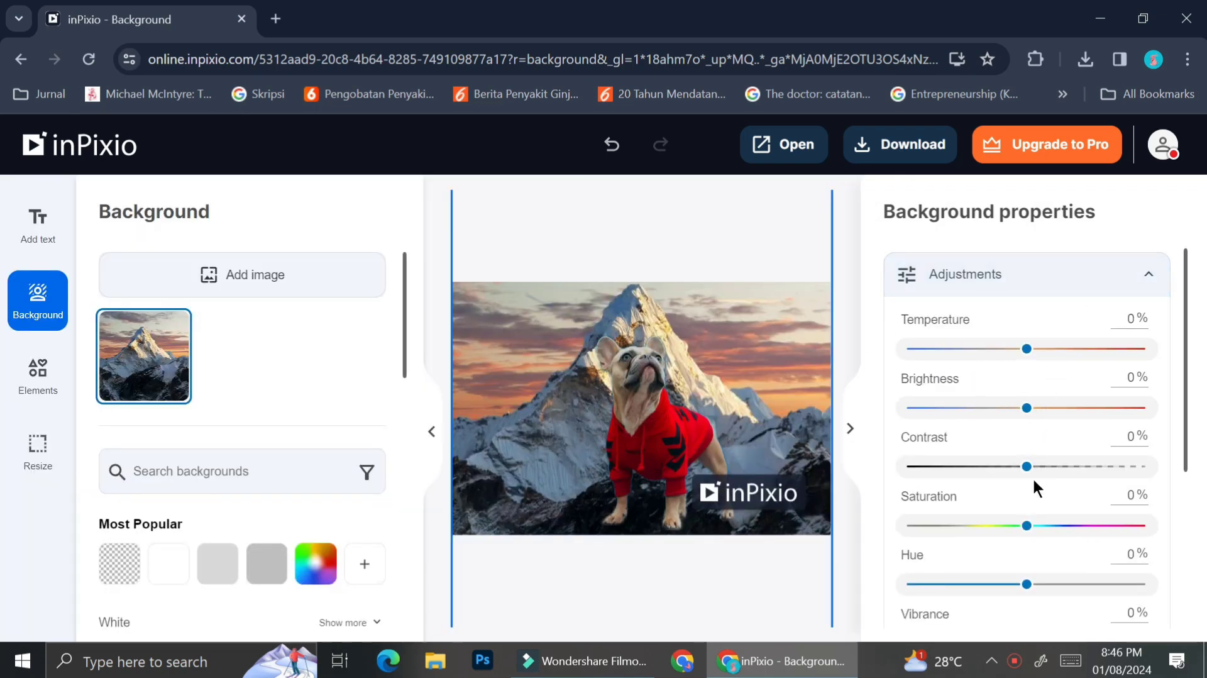
mouse_move(1019, 356)
mouse_down()
mouse_move(1053, 363)
mouse_move(1034, 371)
mouse_up()
drag(1020, 415, 1042, 429)
mouse_move(1023, 471)
mouse_down()
mouse_move(989, 474)
mouse_move(1075, 474)
mouse_move(1027, 480)
mouse_up()
mouse_move(1028, 529)
mouse_down()
mouse_move(982, 529)
mouse_move(1058, 531)
mouse_move(1044, 531)
mouse_up()
scroll(1029, 476, down, 3)
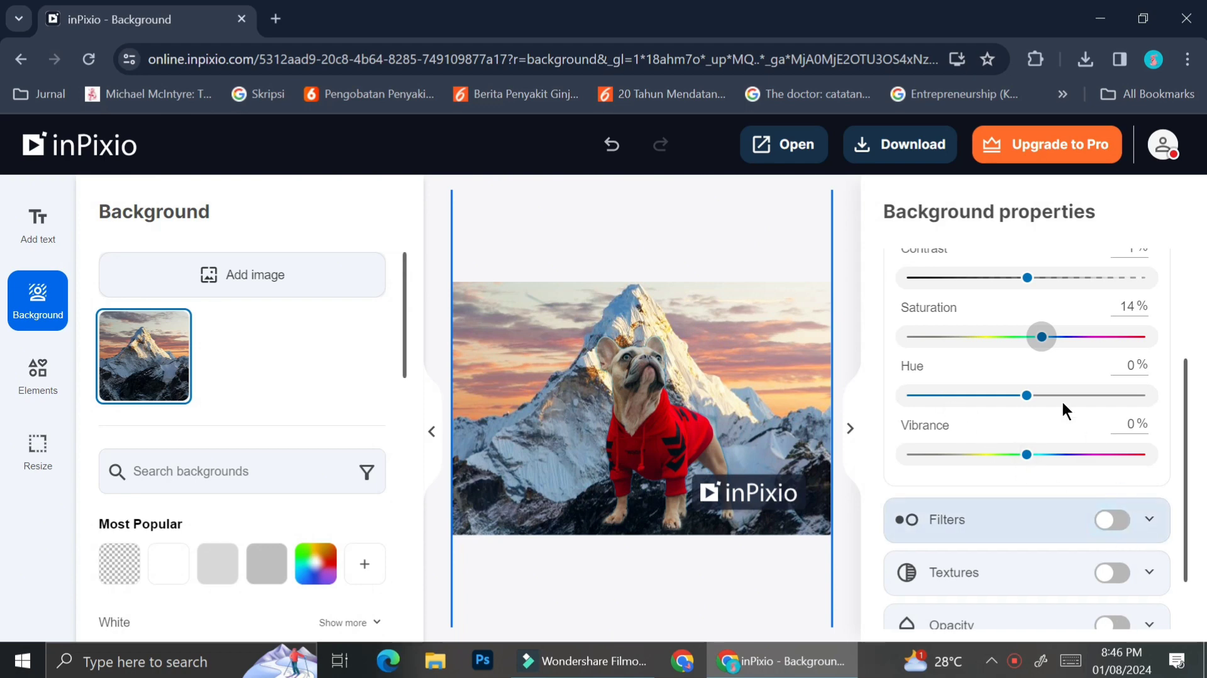
- Try Atmosphere and Black & White filters on the background, settling on the first Atmosphere preset
scroll(1044, 389, up, 3)
click(1149, 276)
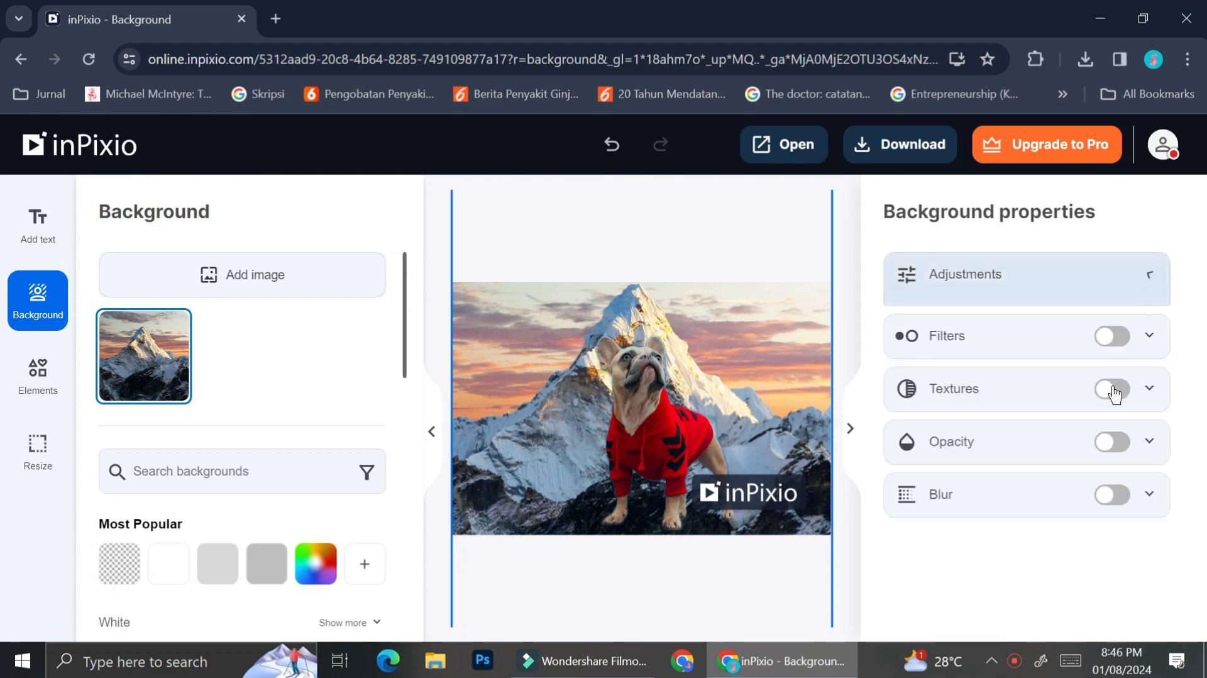
click(1149, 329)
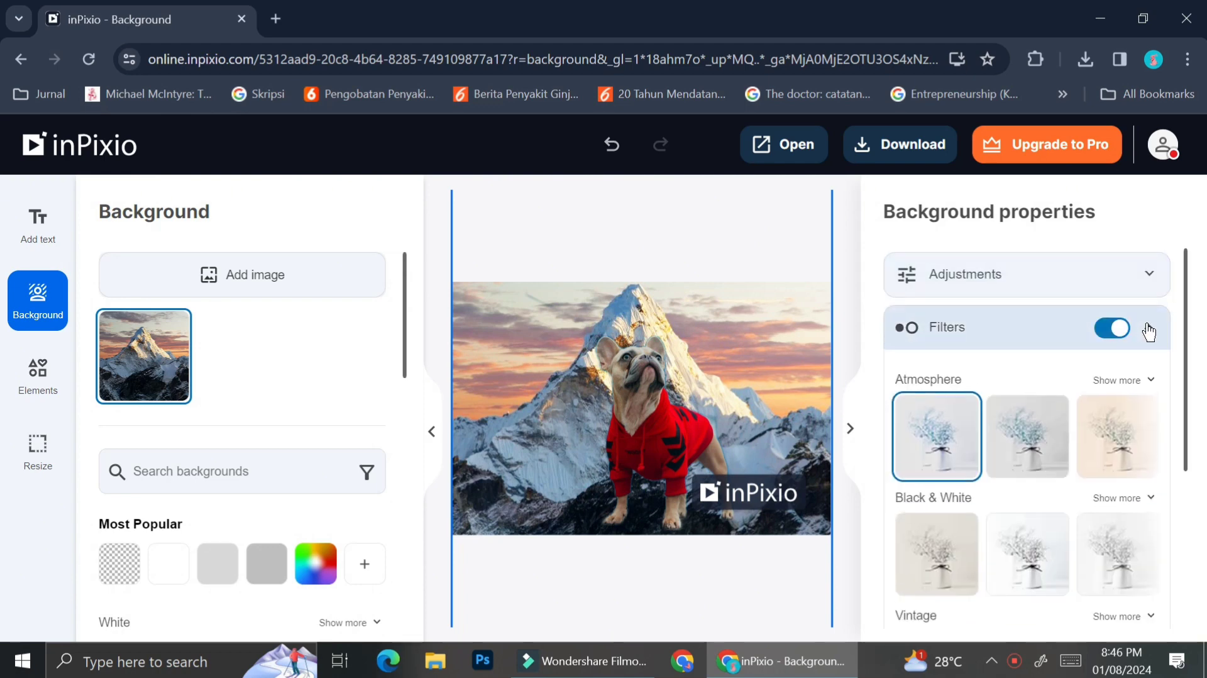
click(1045, 443)
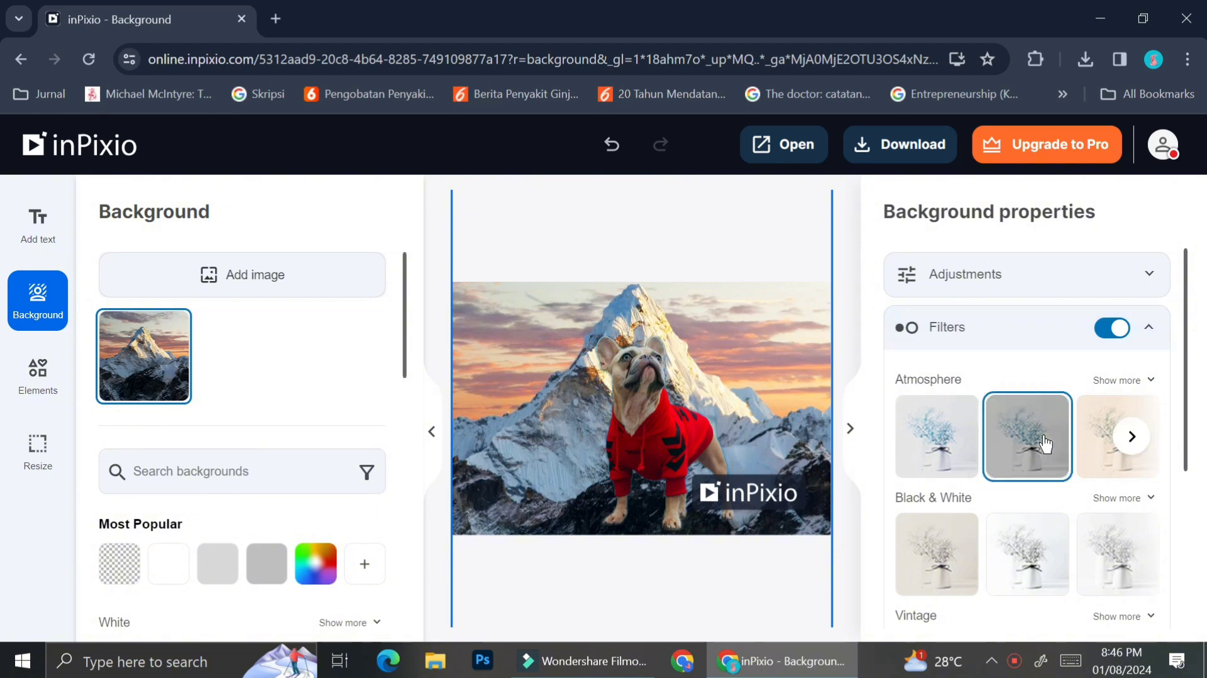
click(1042, 544)
click(934, 546)
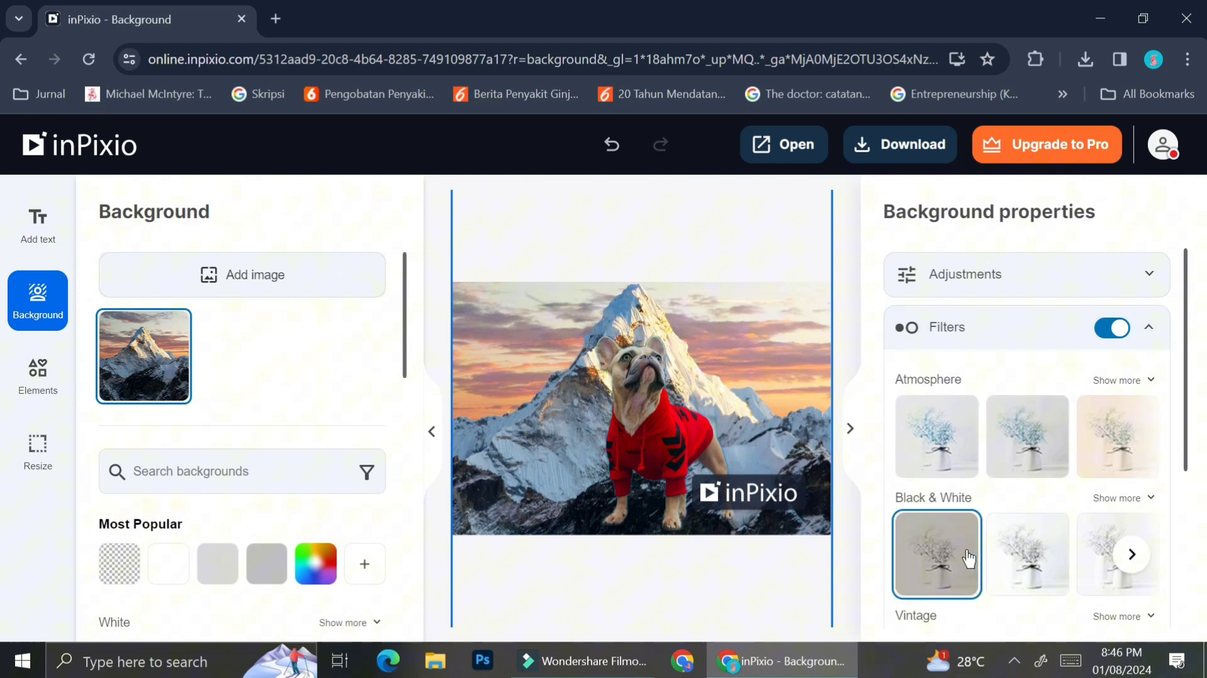
click(944, 473)
click(1118, 332)
click(1117, 332)
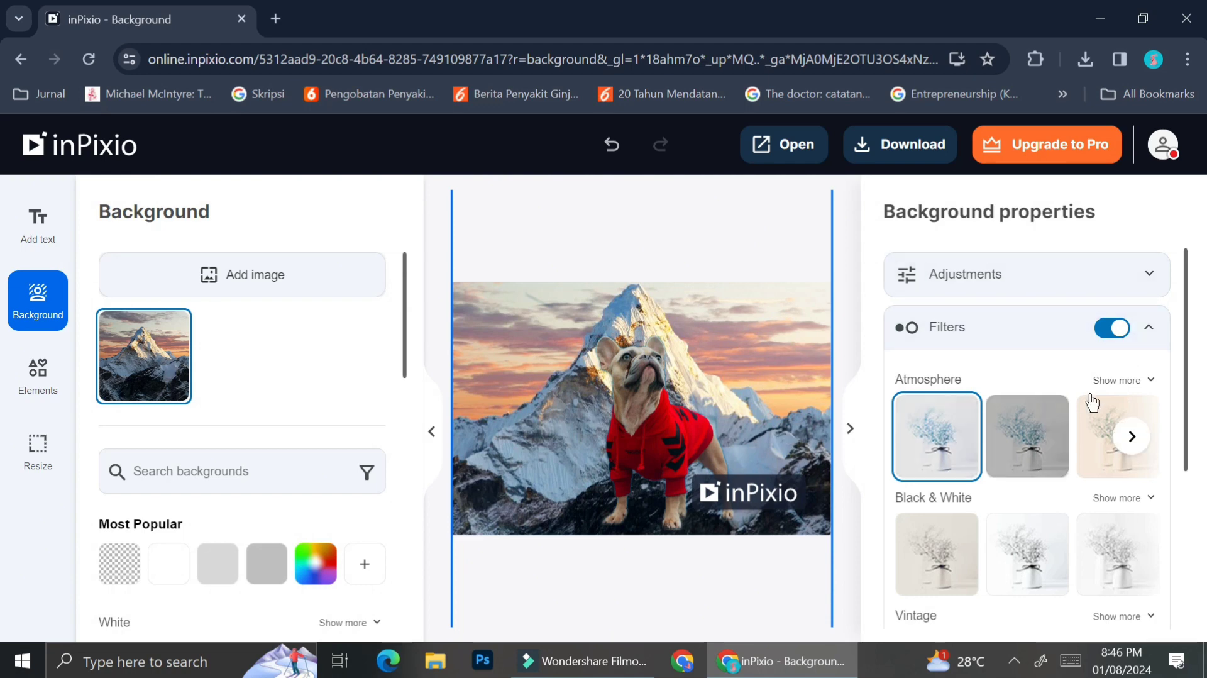
- Drop the filter, preview the first two Light Leak and first Film textures, then disable textures
click(1120, 328)
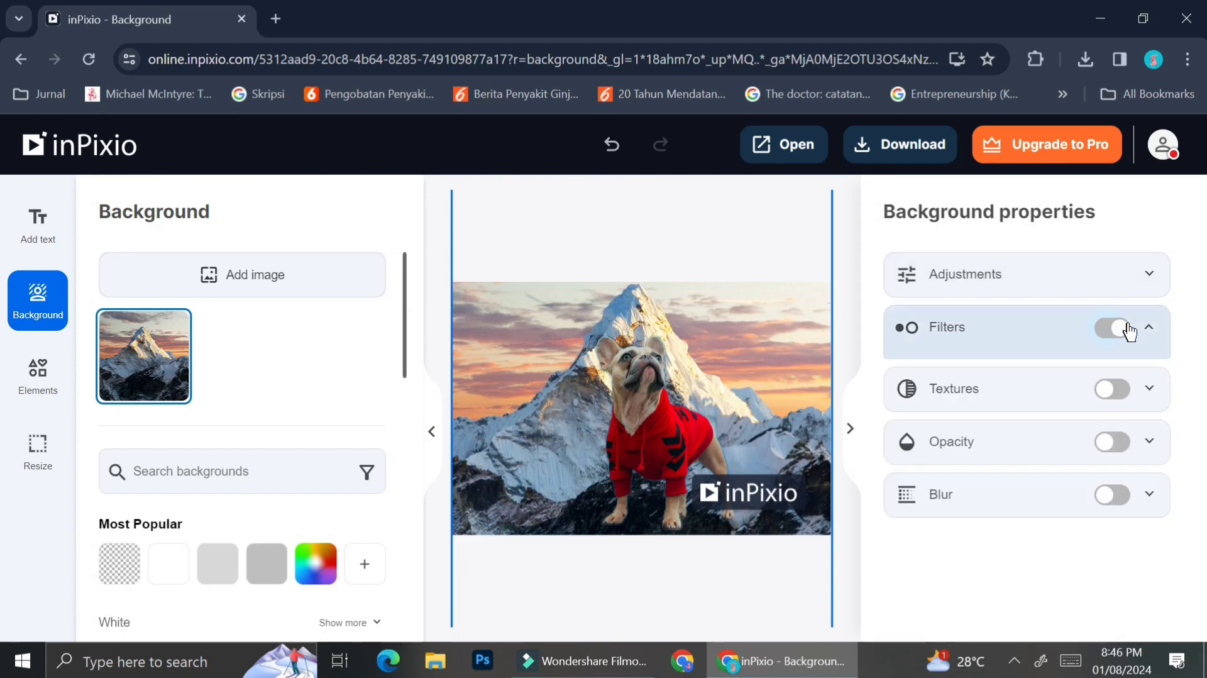
click(1150, 381)
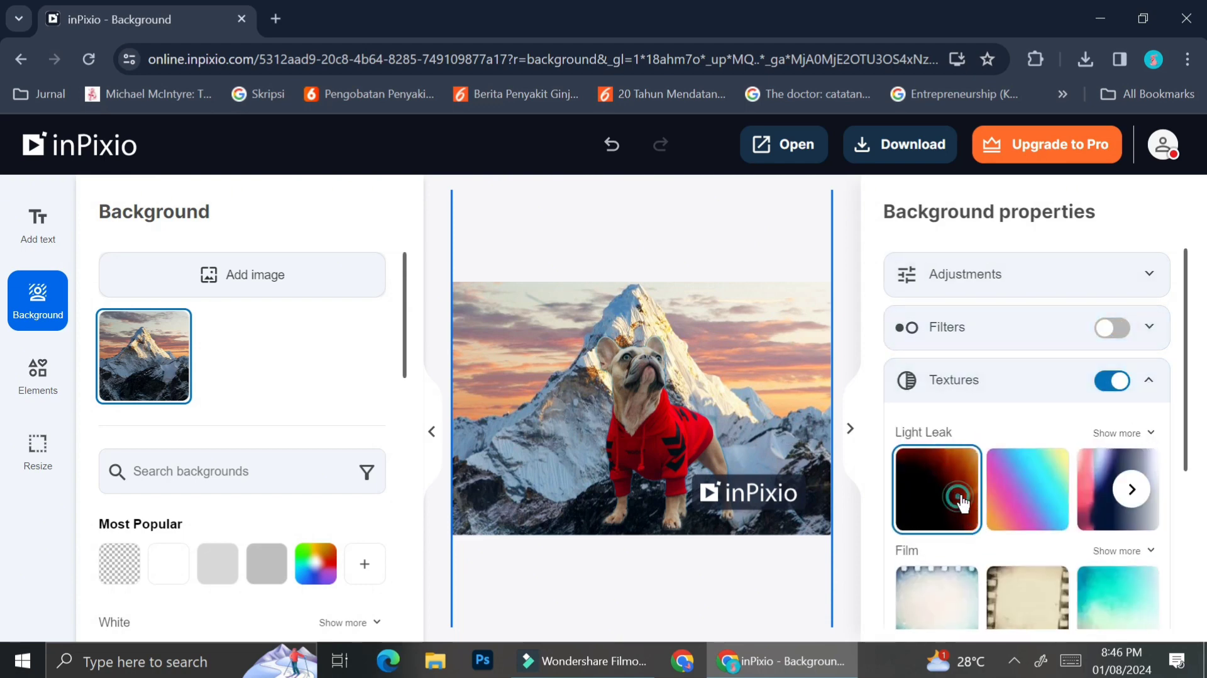
click(1016, 494)
scroll(1018, 481, down, 3)
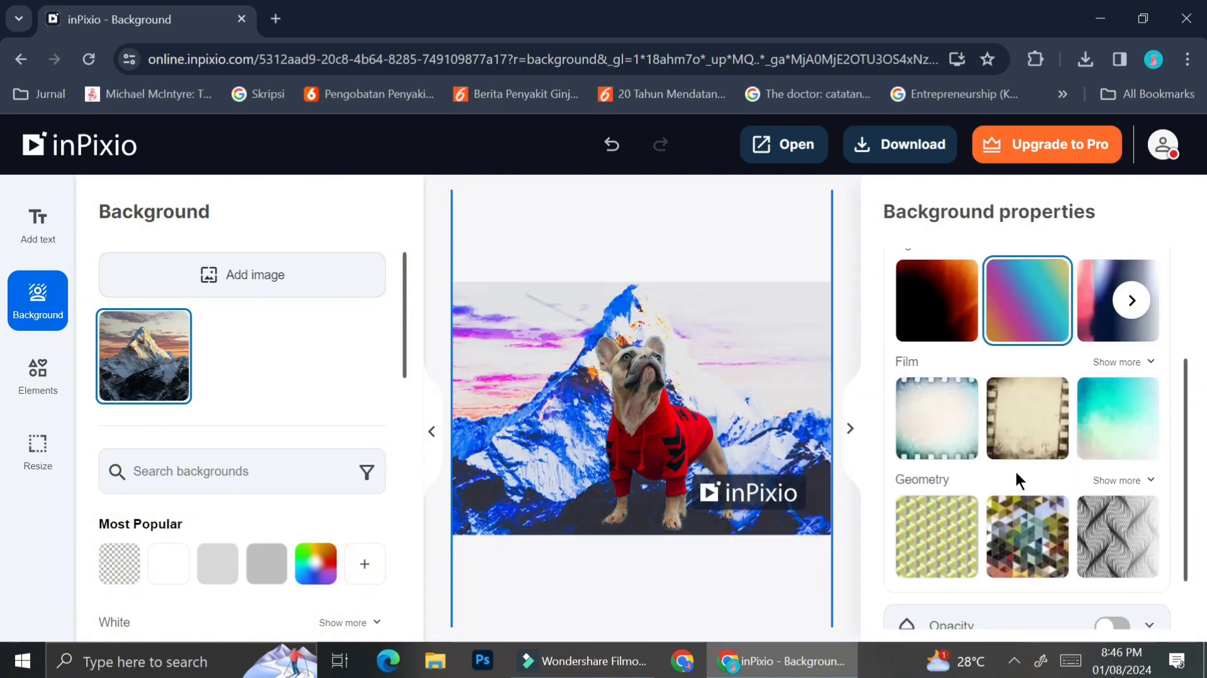
click(937, 301)
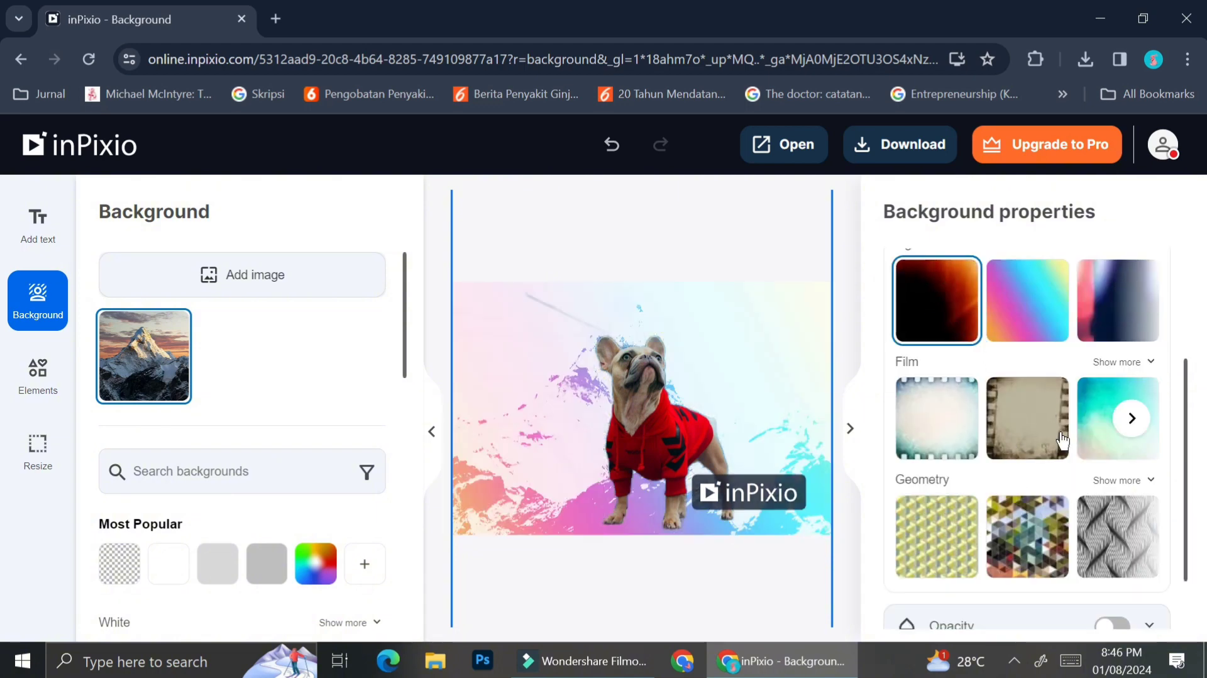
click(969, 431)
scroll(1040, 423, up, 4)
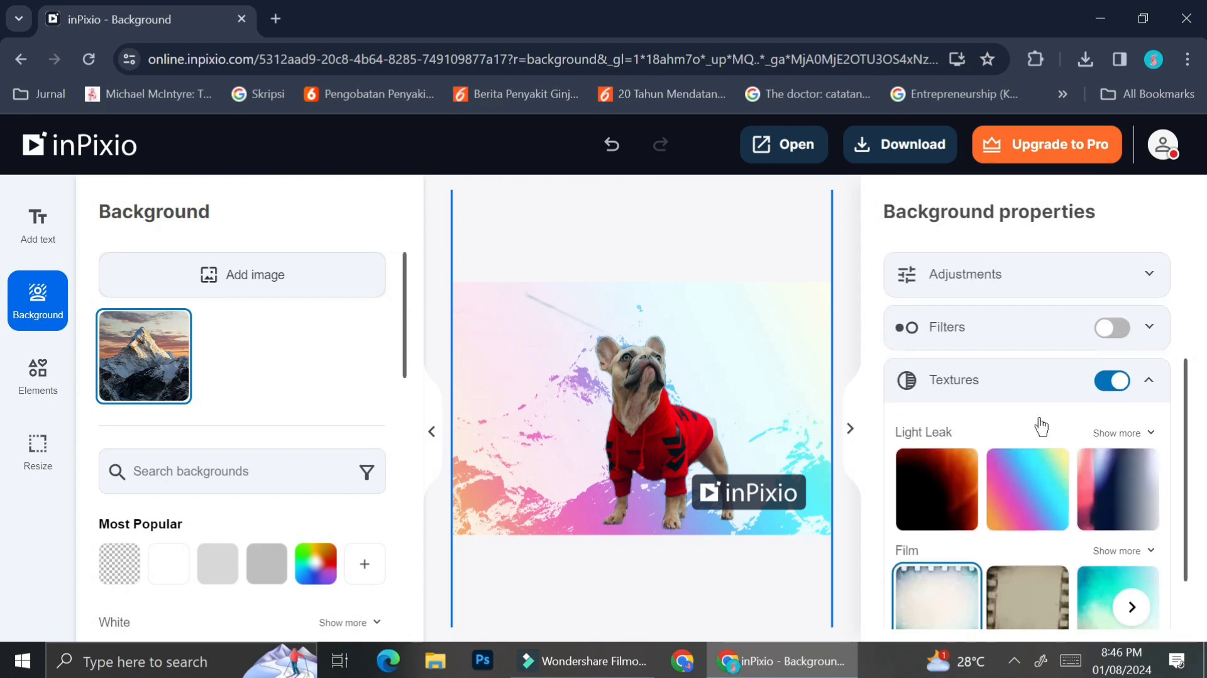
click(1150, 383)
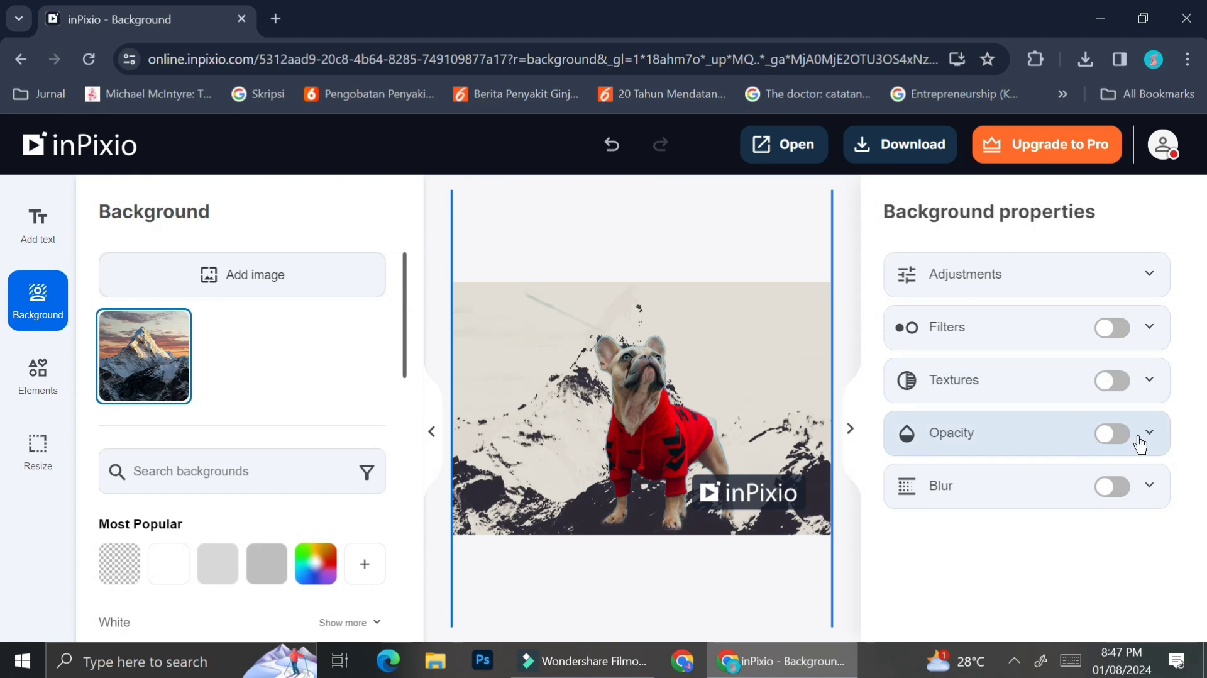
- Preview background opacity around 93% and a 10% blur, leaving both effects off
click(1043, 435)
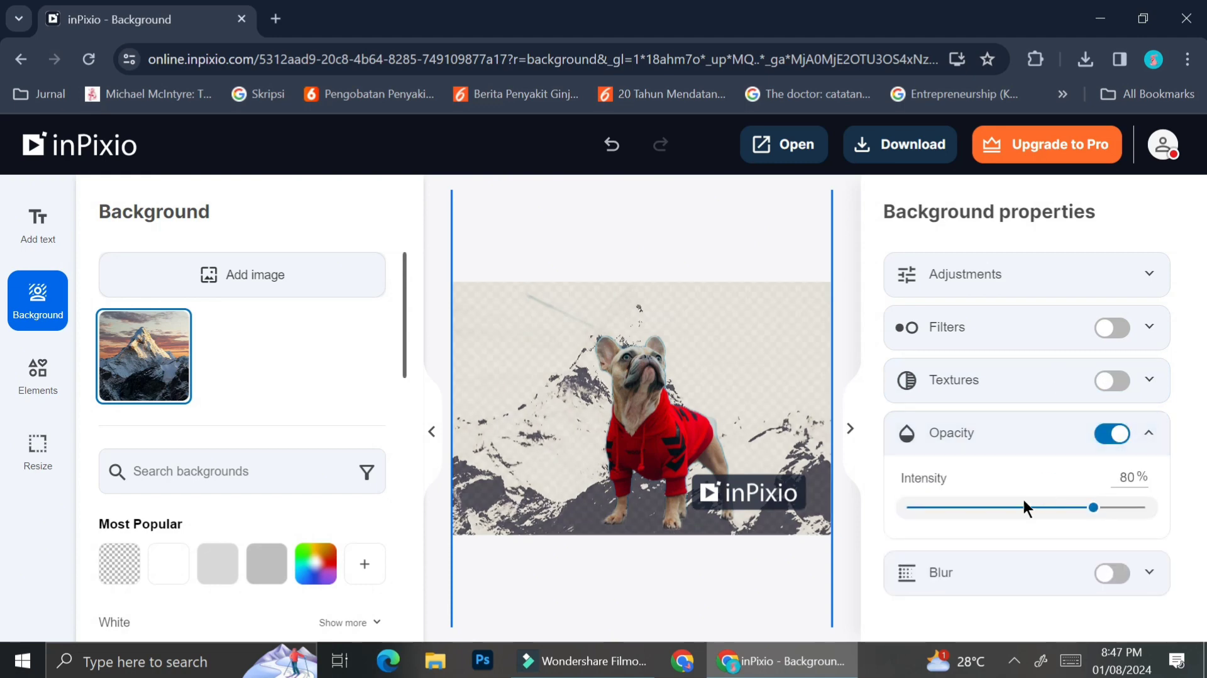
mouse_move(1143, 503)
mouse_down()
mouse_move(1164, 504)
mouse_move(1126, 507)
mouse_up()
drag(985, 522, 1175, 511)
click(1148, 433)
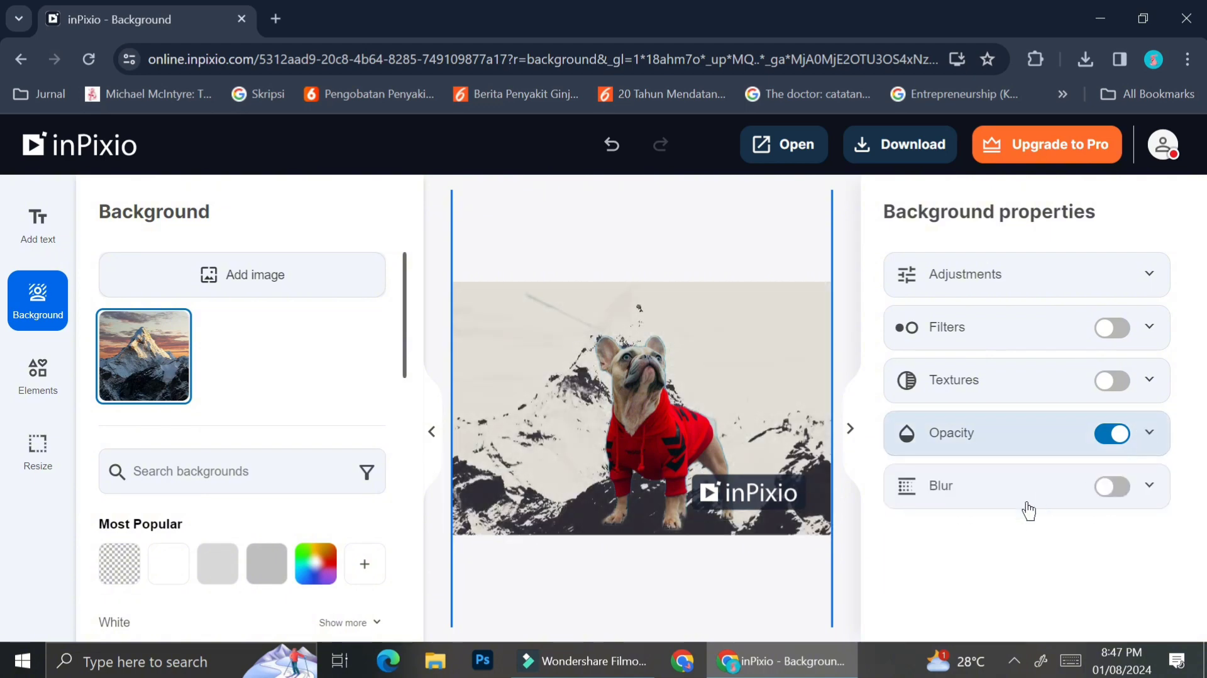
click(1023, 503)
click(1113, 432)
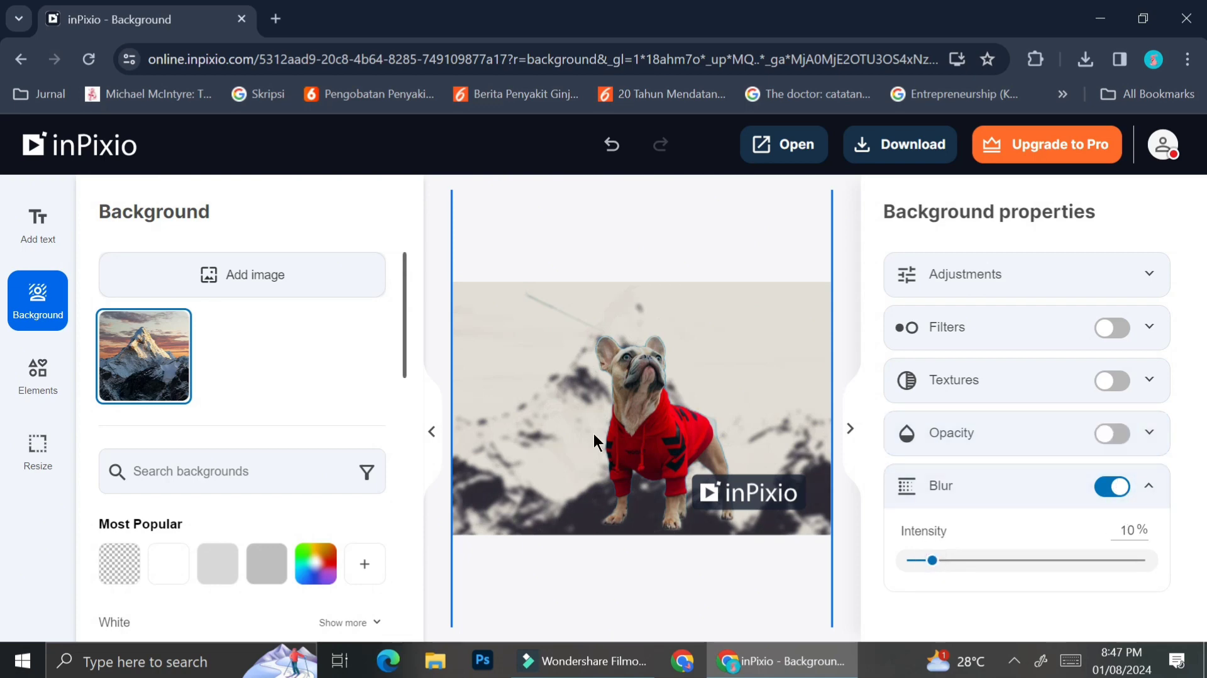
click(1117, 489)
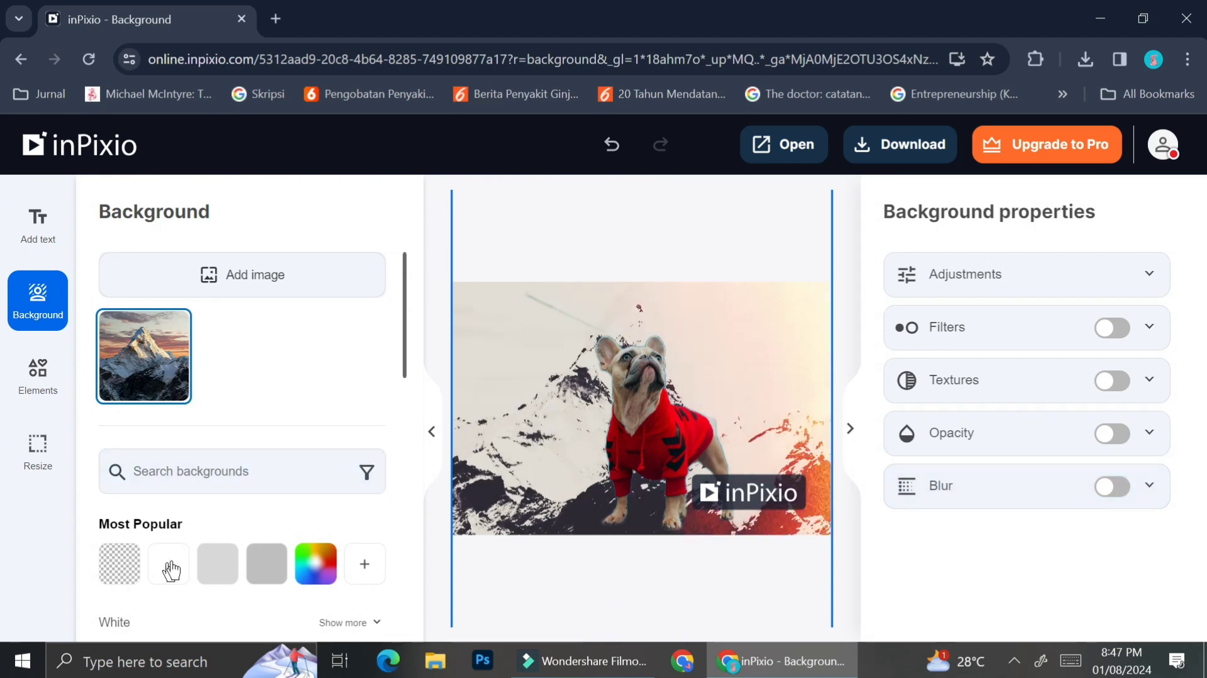
- Swap the backdrop to transparent, then the white arched corridor, then the white desert dunes
scroll(213, 531, down, 5)
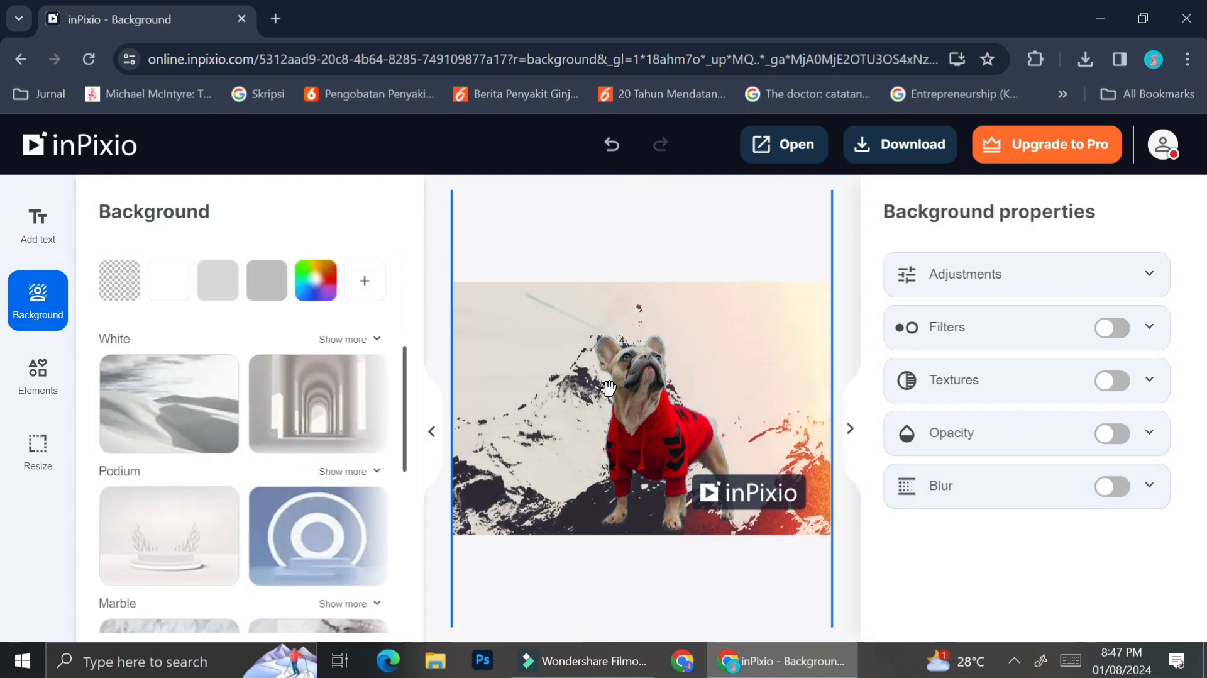
scroll(125, 554, up, 5)
click(120, 561)
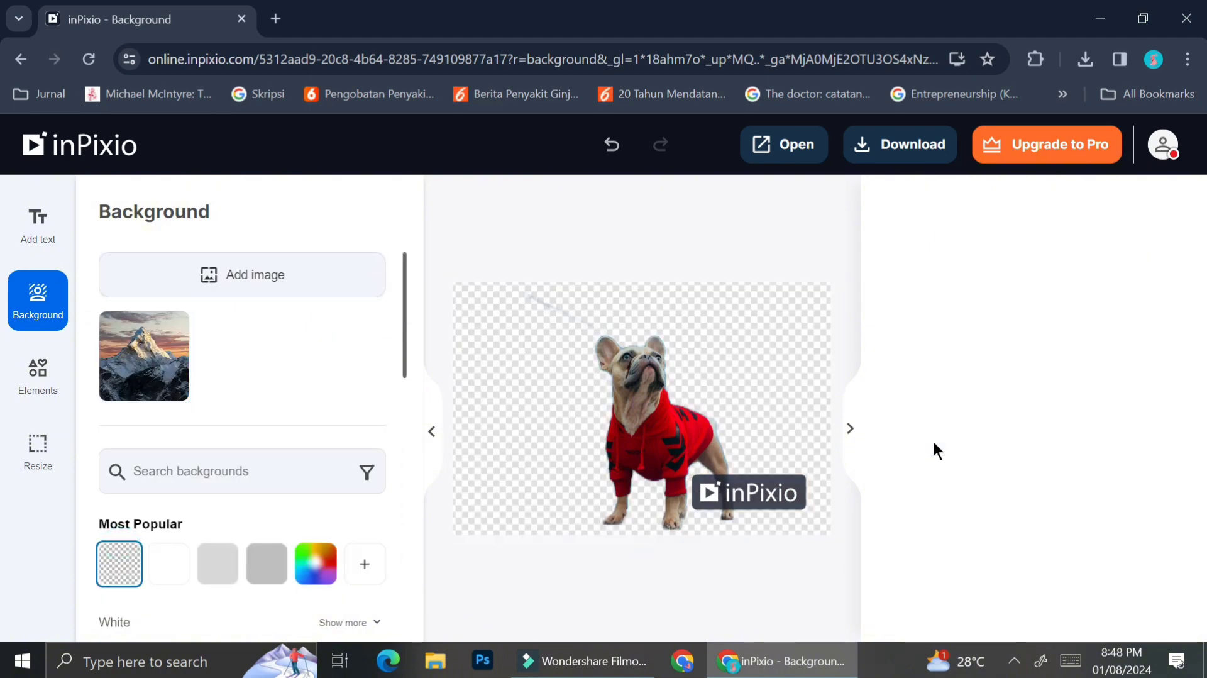
scroll(289, 503, down, 5)
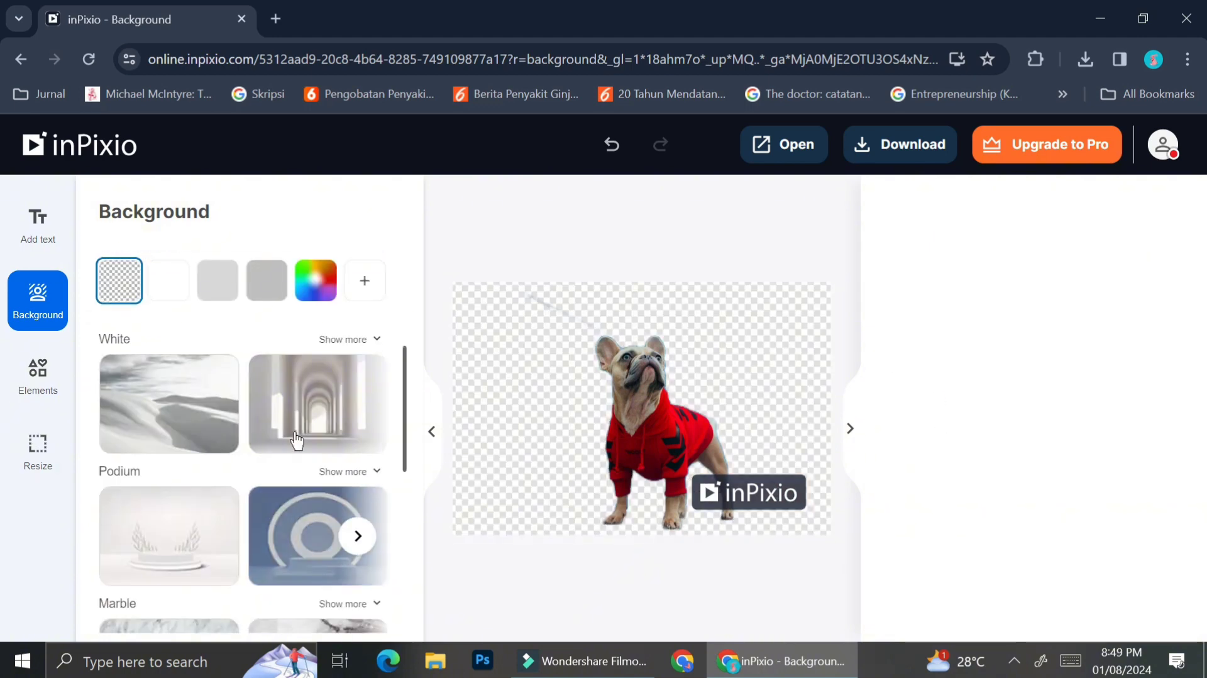
click(296, 404)
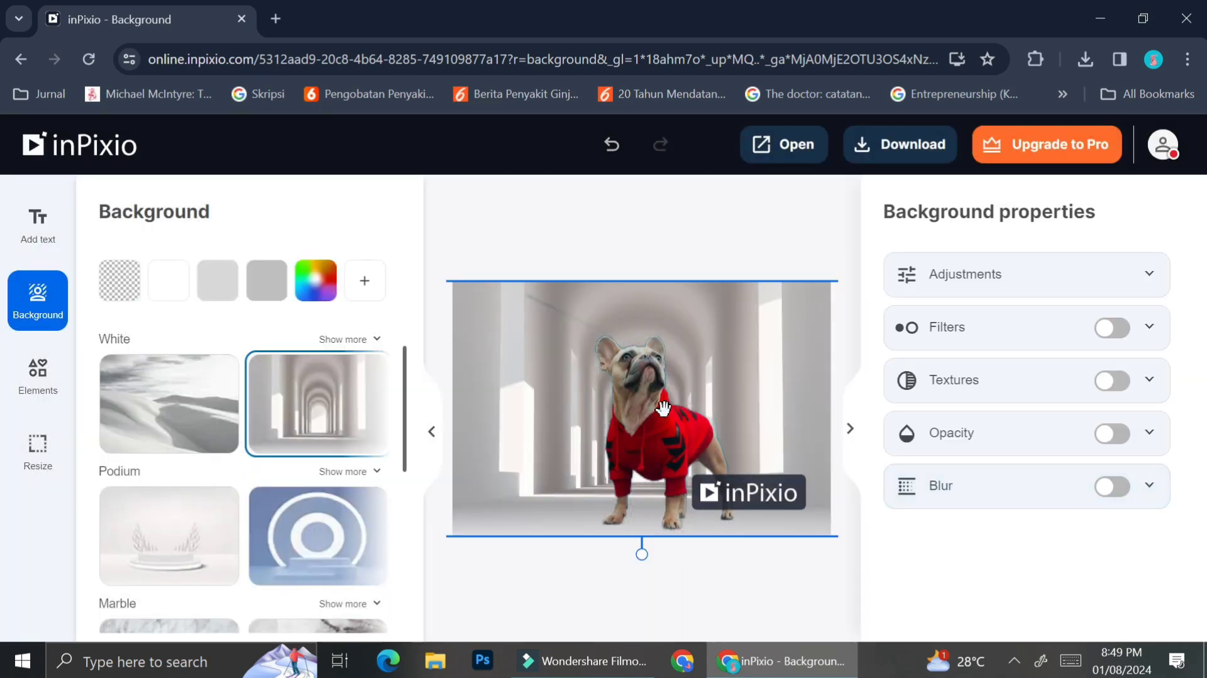
click(161, 415)
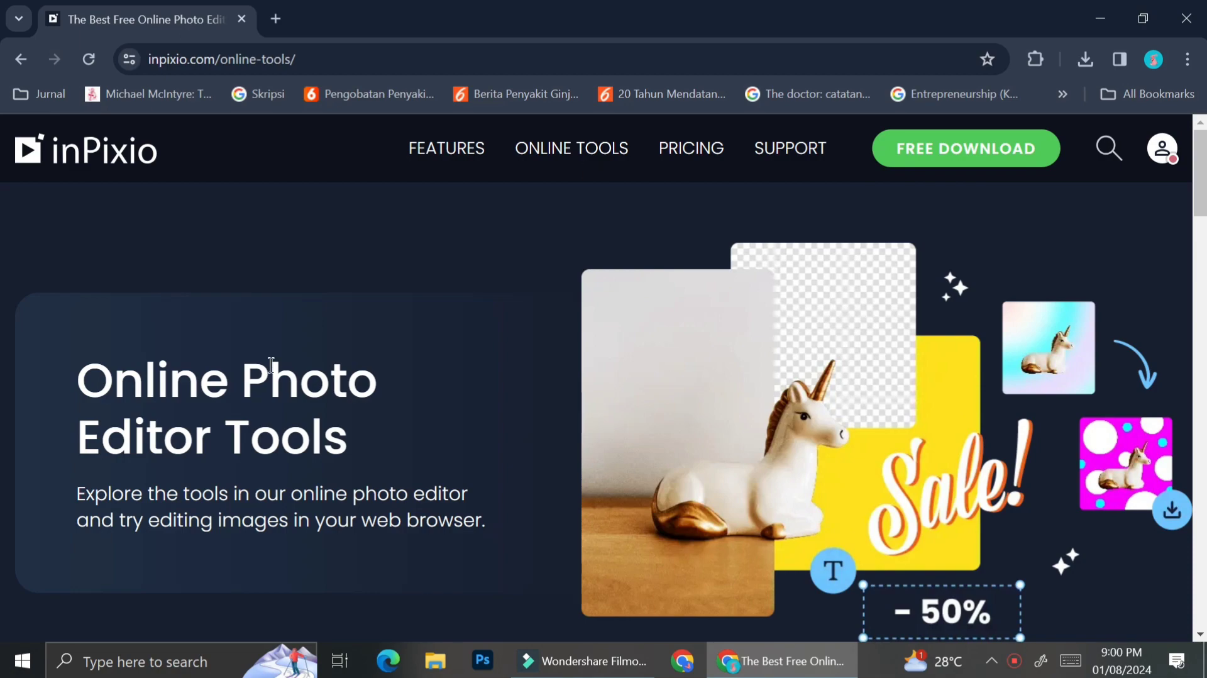
- Open the Add Text To Photo tool from further down the Online Tools list
scroll(297, 364, down, 10)
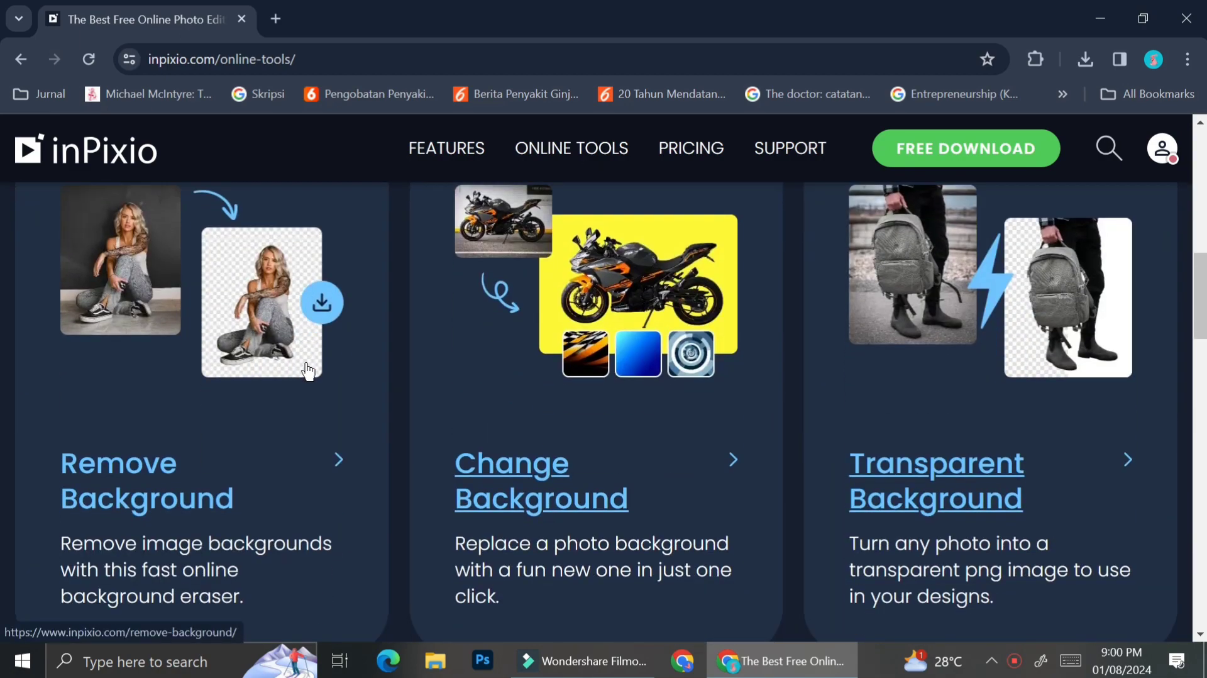
scroll(1094, 331, down, 6)
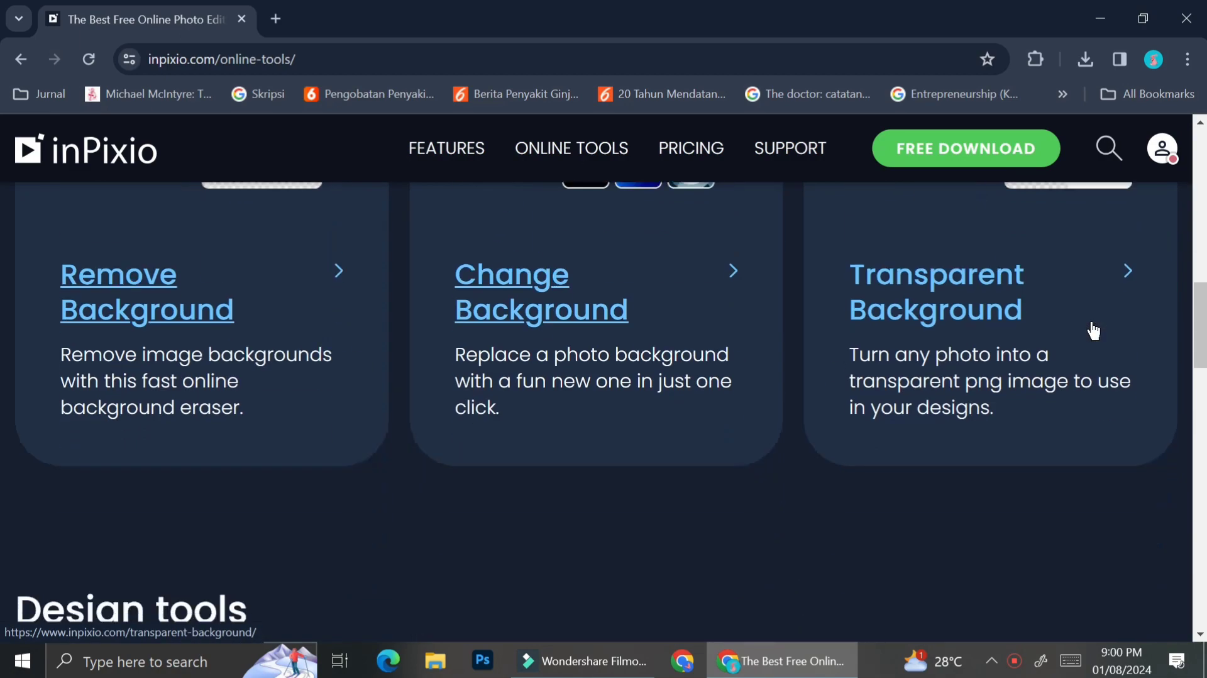
scroll(1056, 330, down, 6)
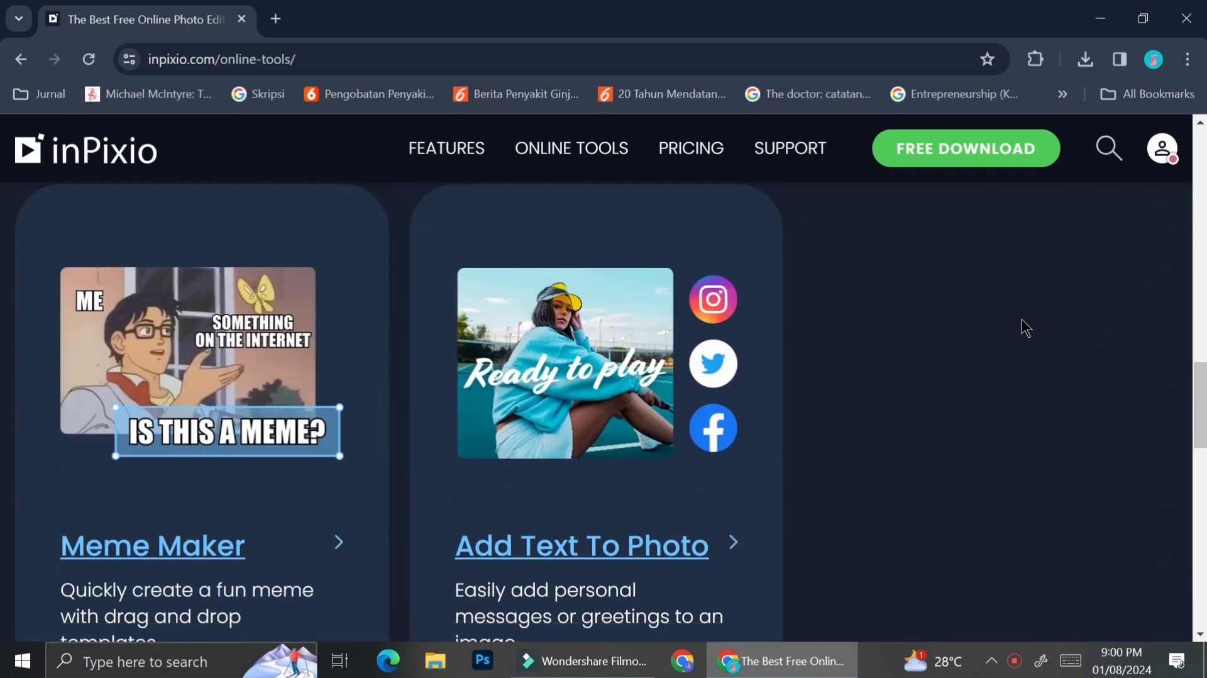
click(597, 475)
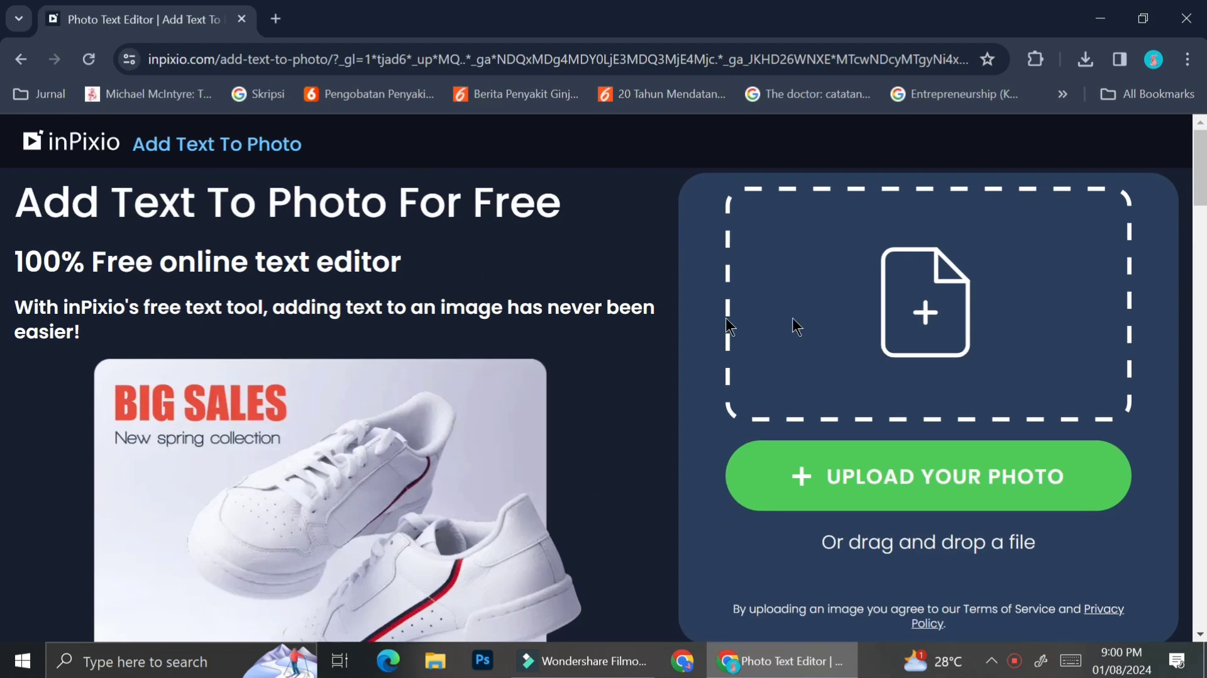
- Upload the cat photoshoot image from the Downloads folder into the Add Text editor
scroll(636, 340, down, 1)
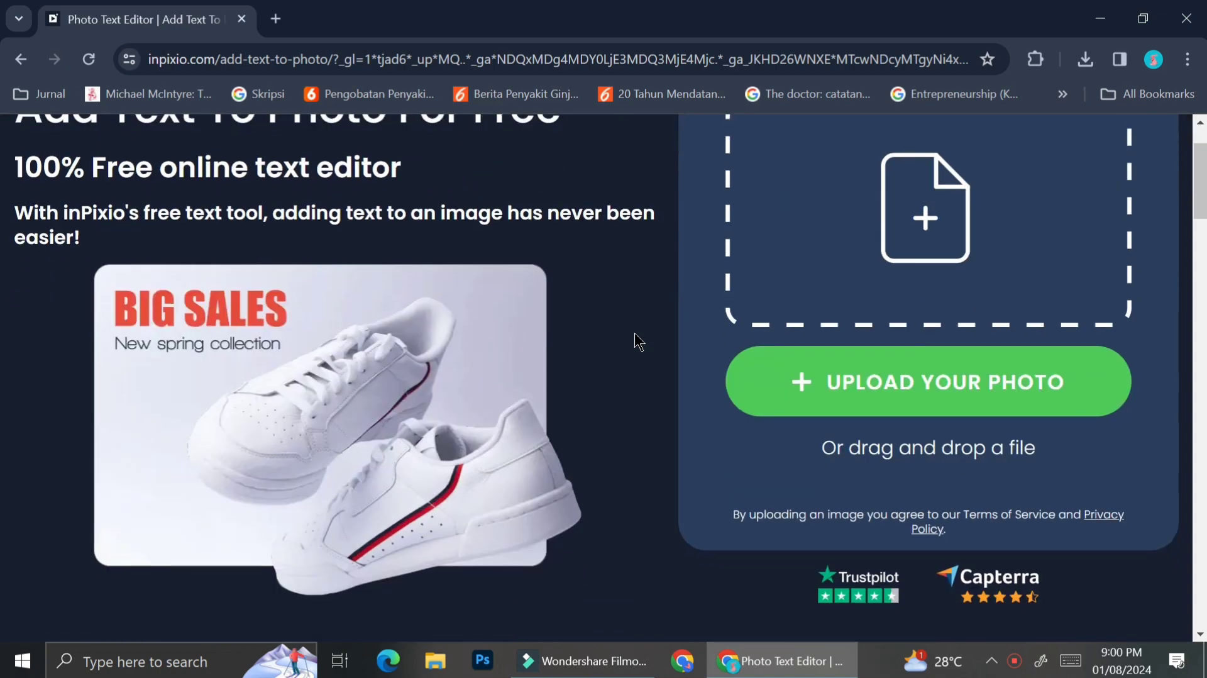
scroll(636, 340, up, 1)
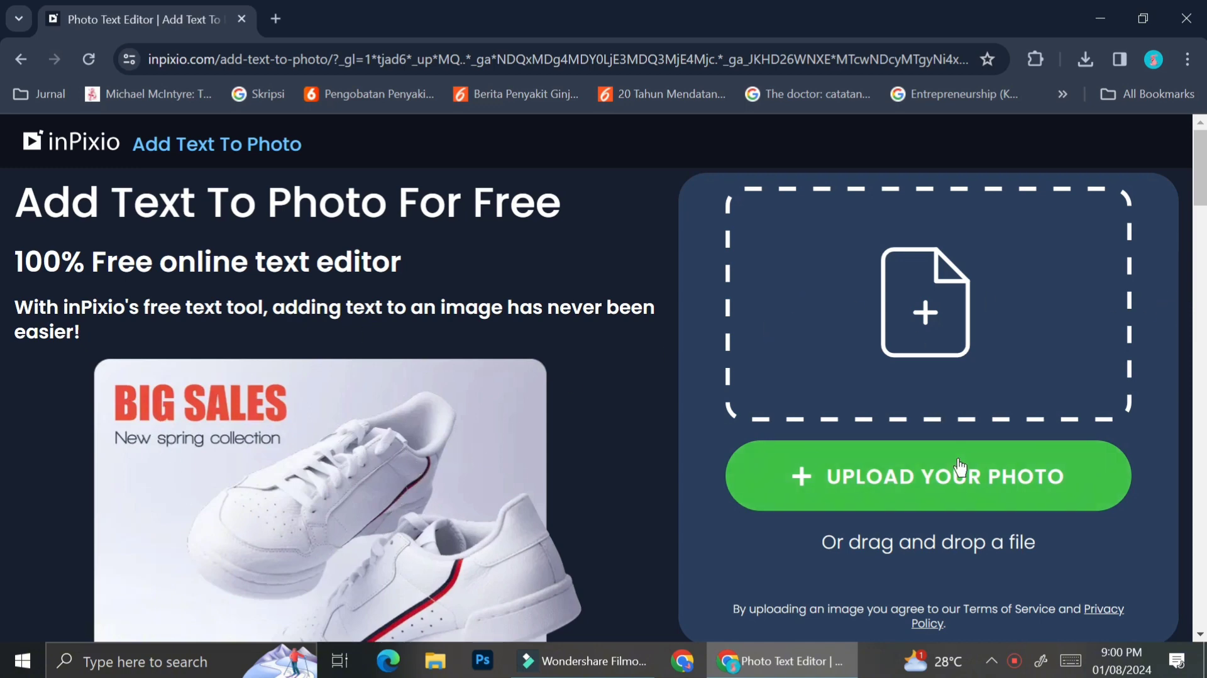
click(957, 472)
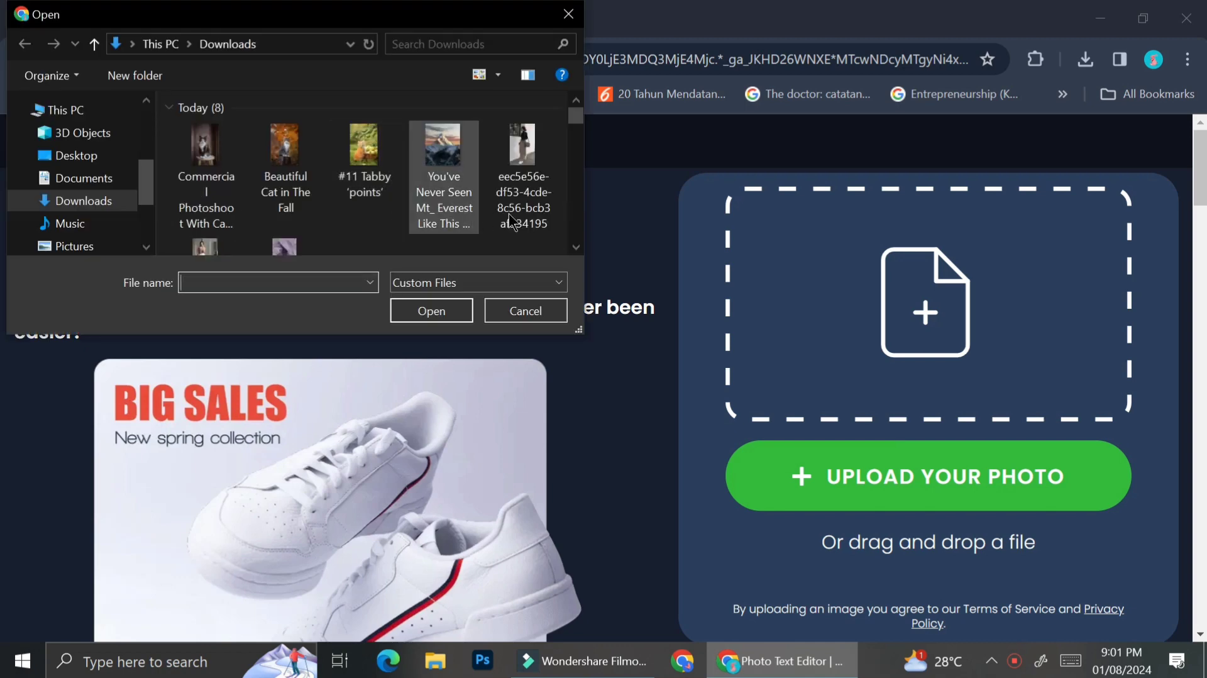
double_click(217, 177)
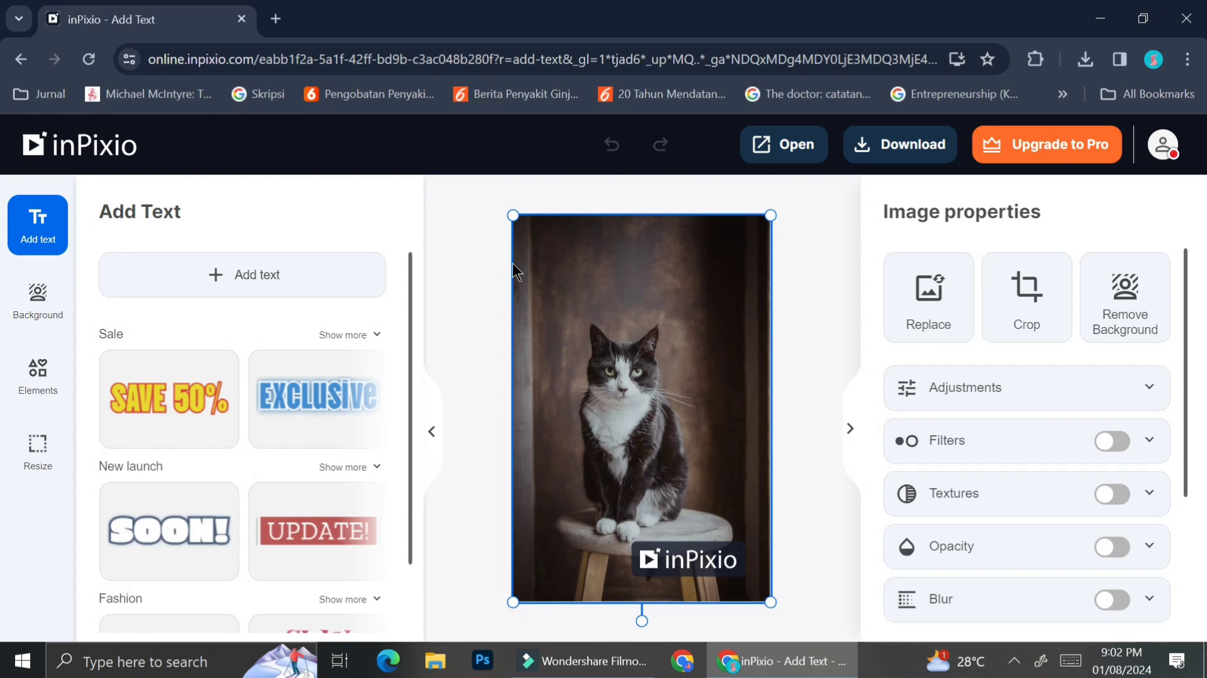
- Expand the Fashion text styles and place the dark red, white-outlined GOOD VIBES preset on the photo
scroll(284, 406, down, 1)
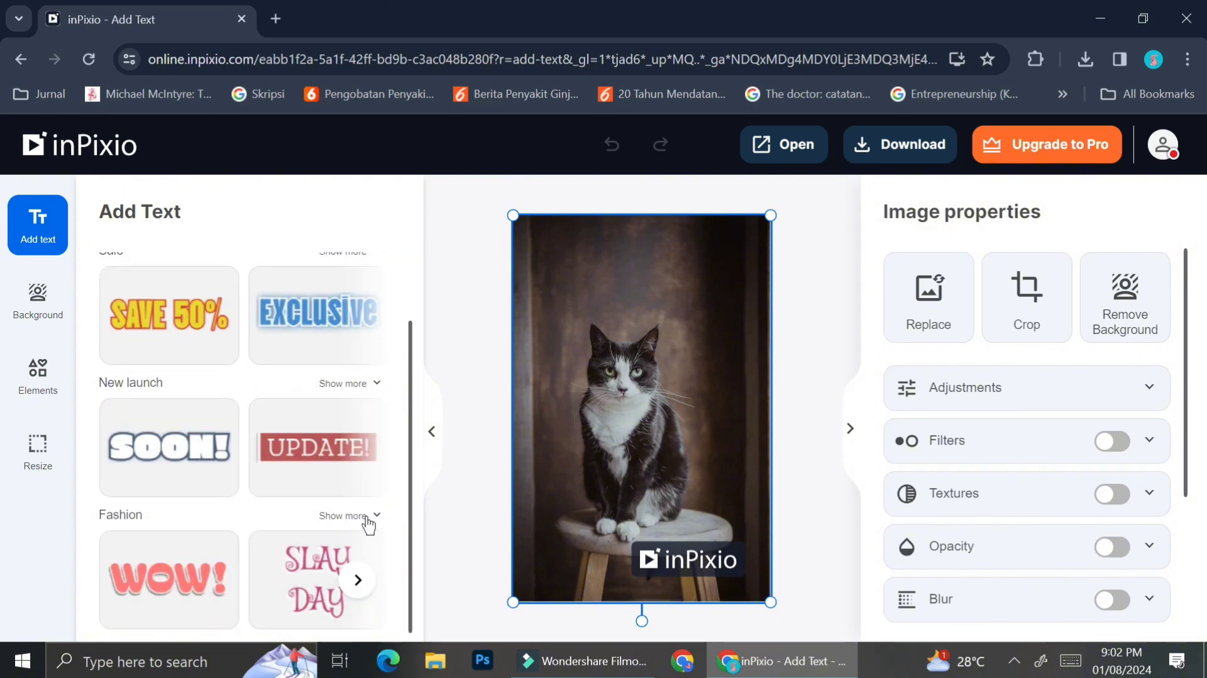
click(367, 516)
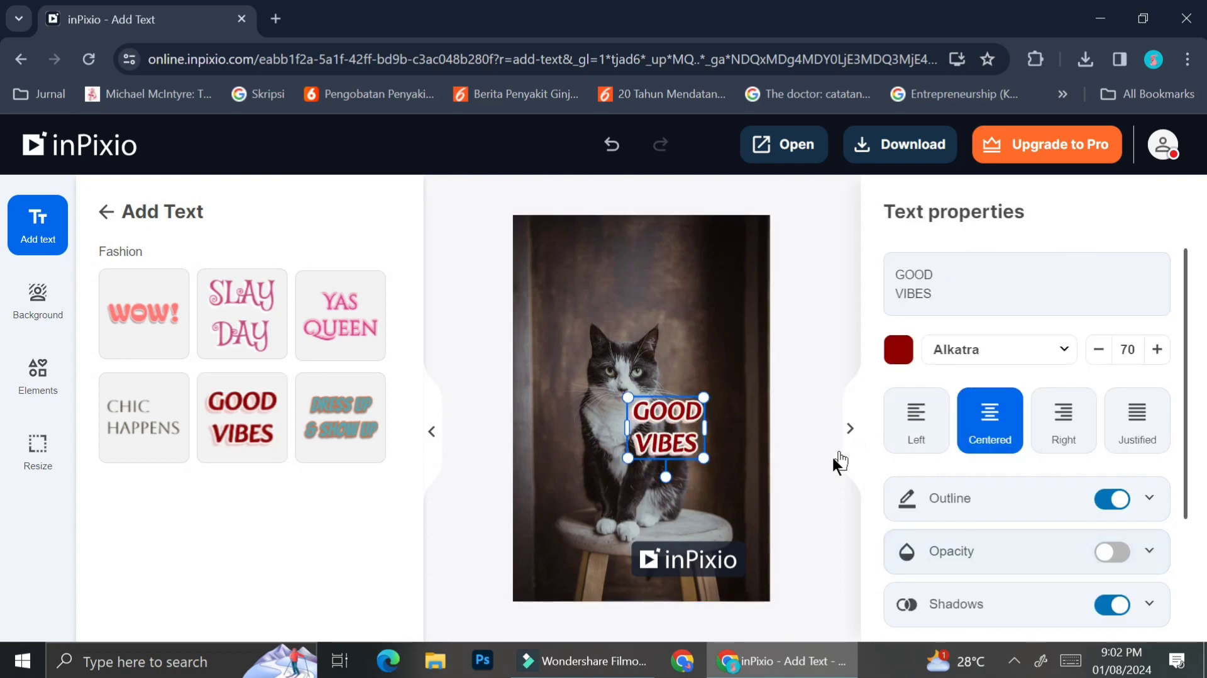
- Move the GOOD VIBES text above the cat's head and try the Aboreto font
drag(680, 418, 647, 278)
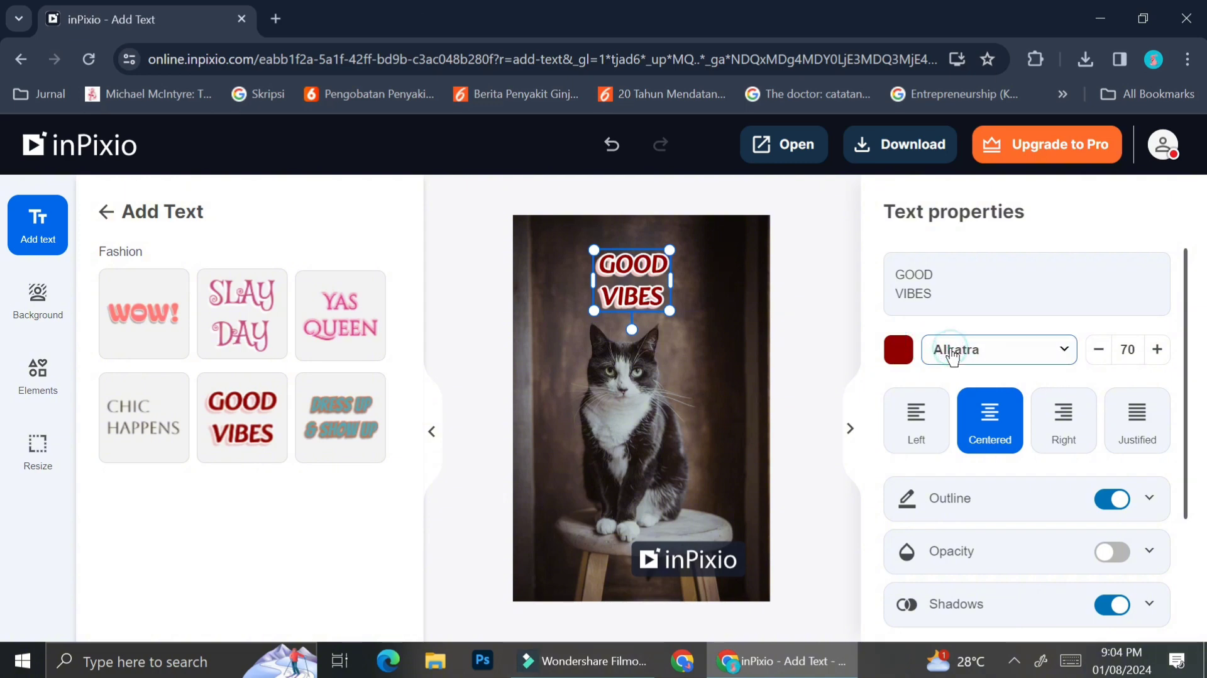
click(1068, 351)
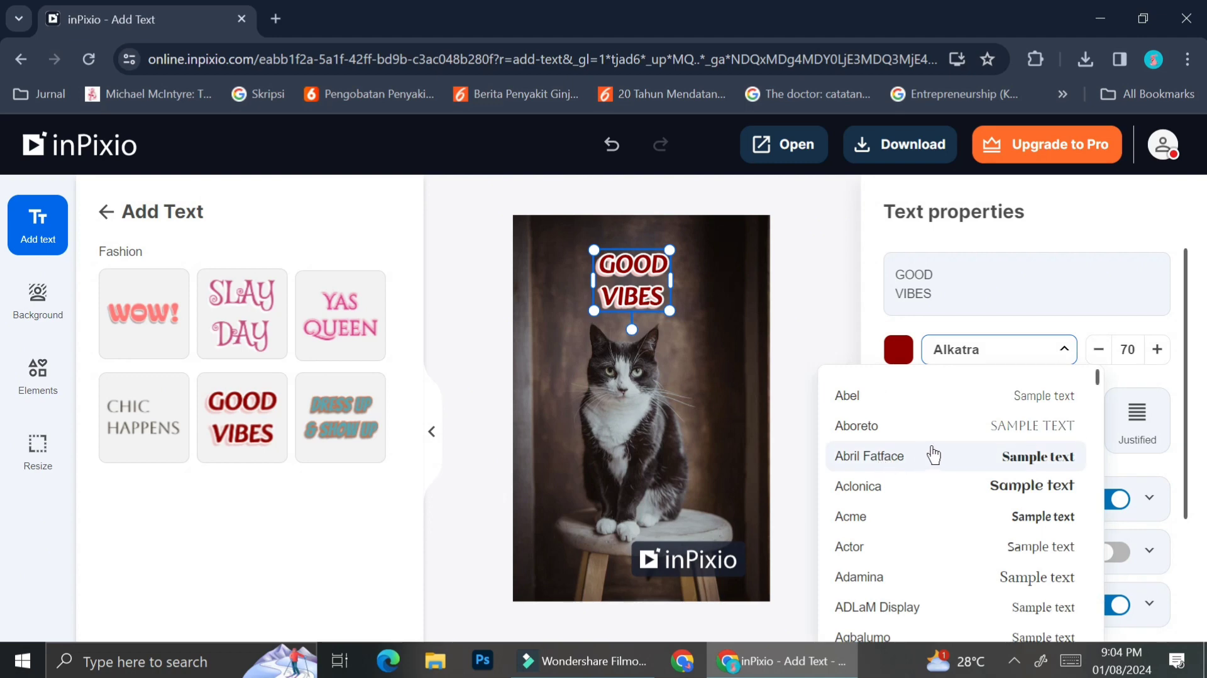
click(937, 425)
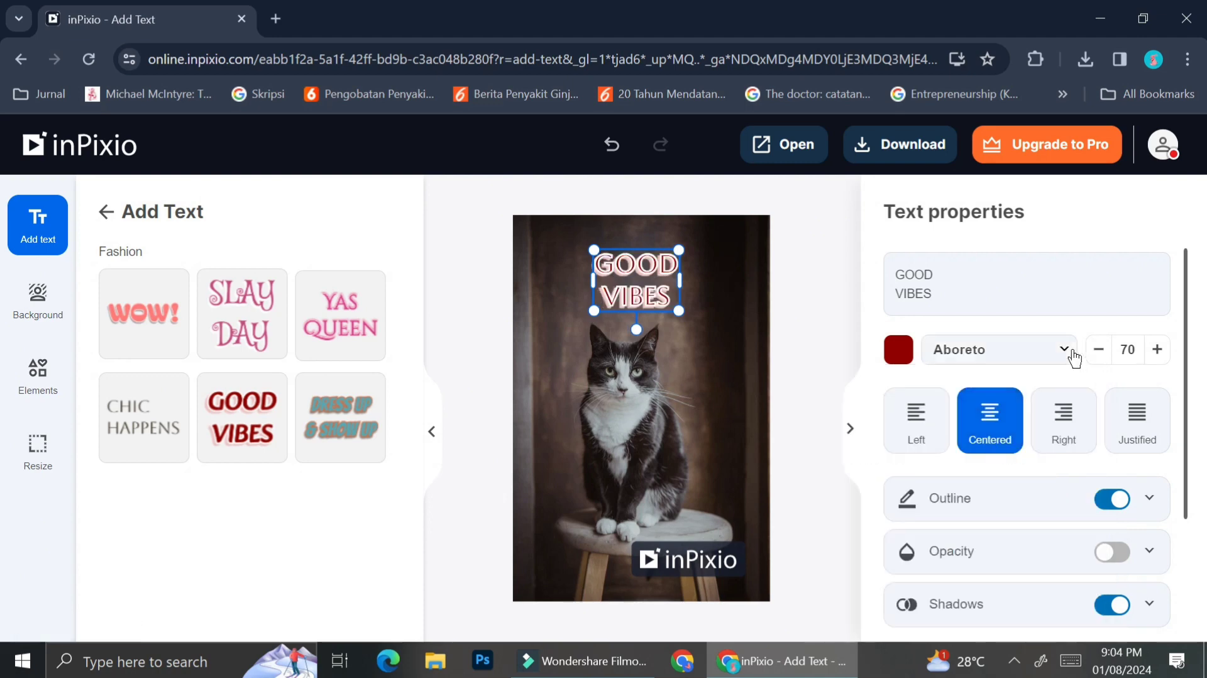
- Switch the caption font to Alfa Slab One
click(1071, 349)
scroll(909, 503, down, 5)
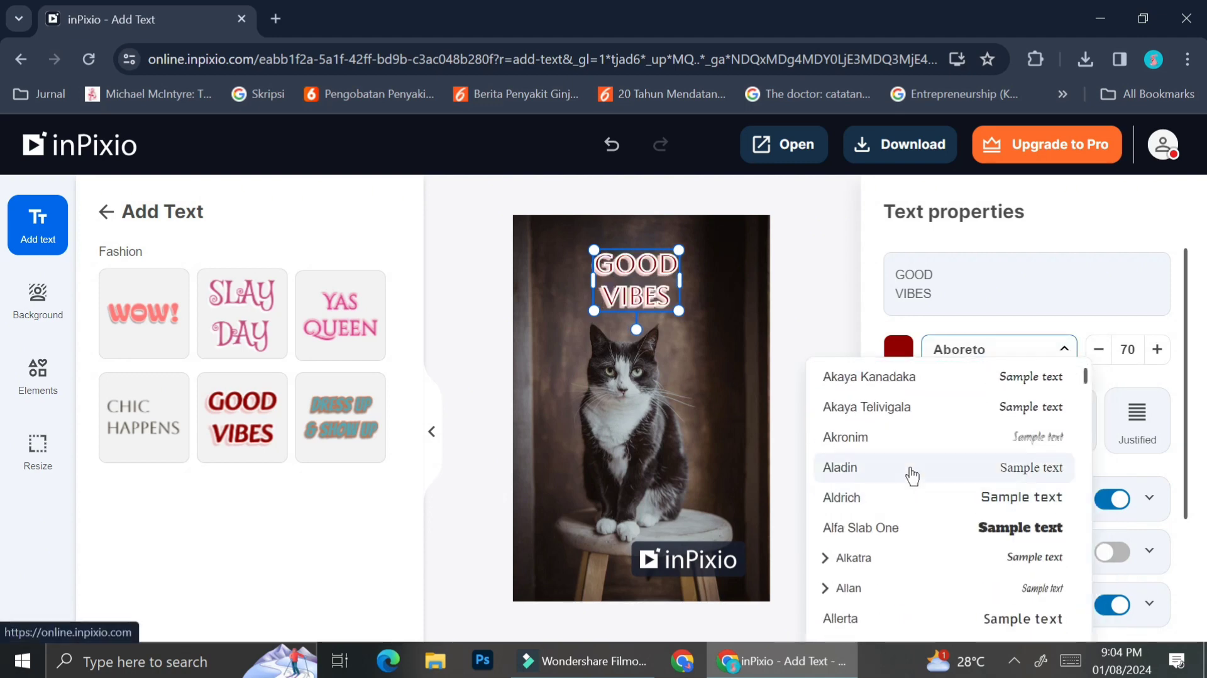
click(916, 531)
click(1069, 350)
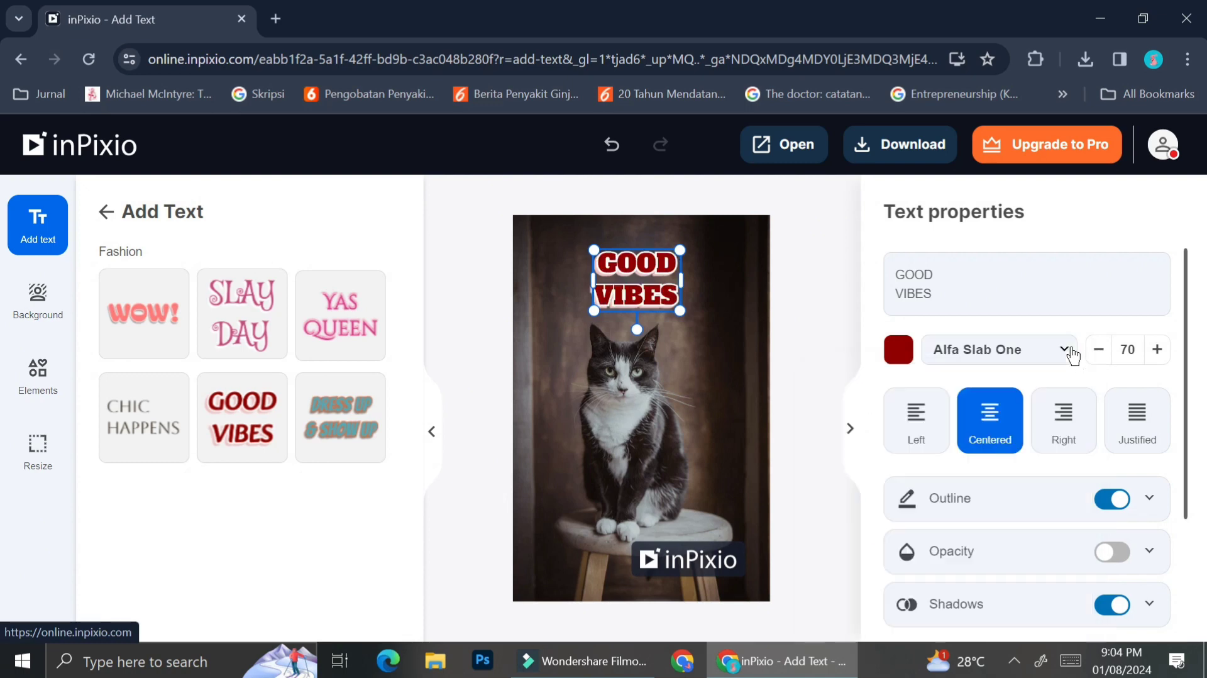
click(937, 352)
click(902, 342)
- Colour the text near-black (#2a1f1f) using the eyedropper on the cat's dark fur
click(905, 349)
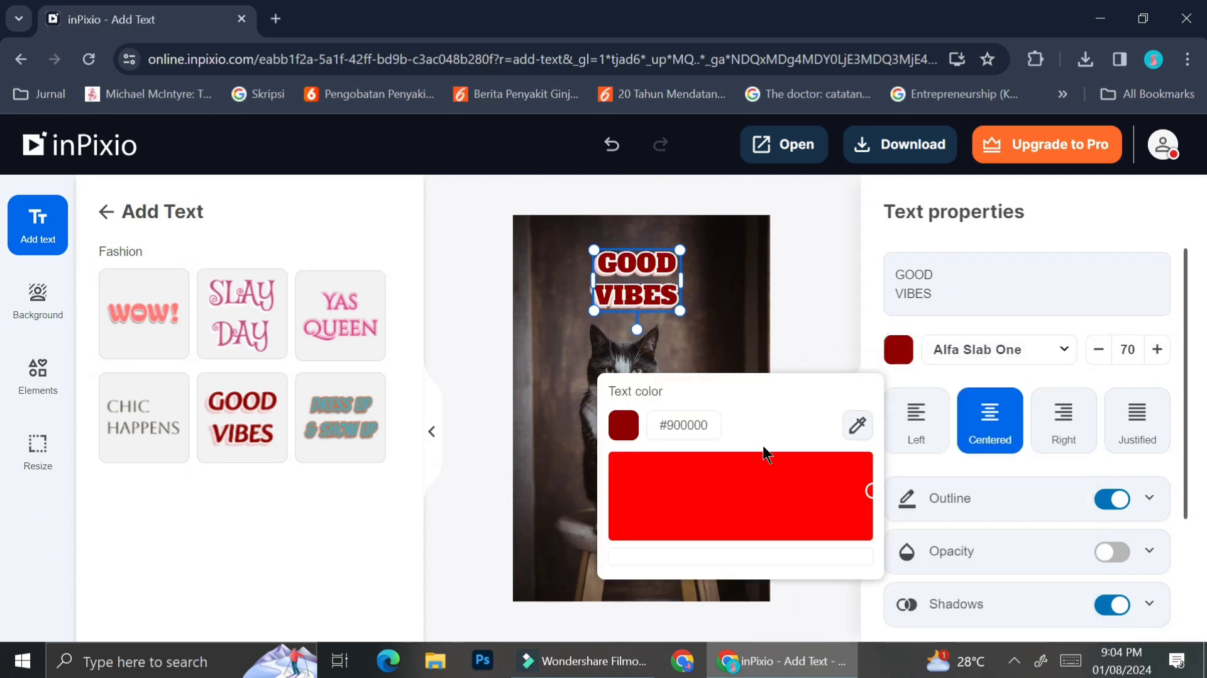
click(866, 429)
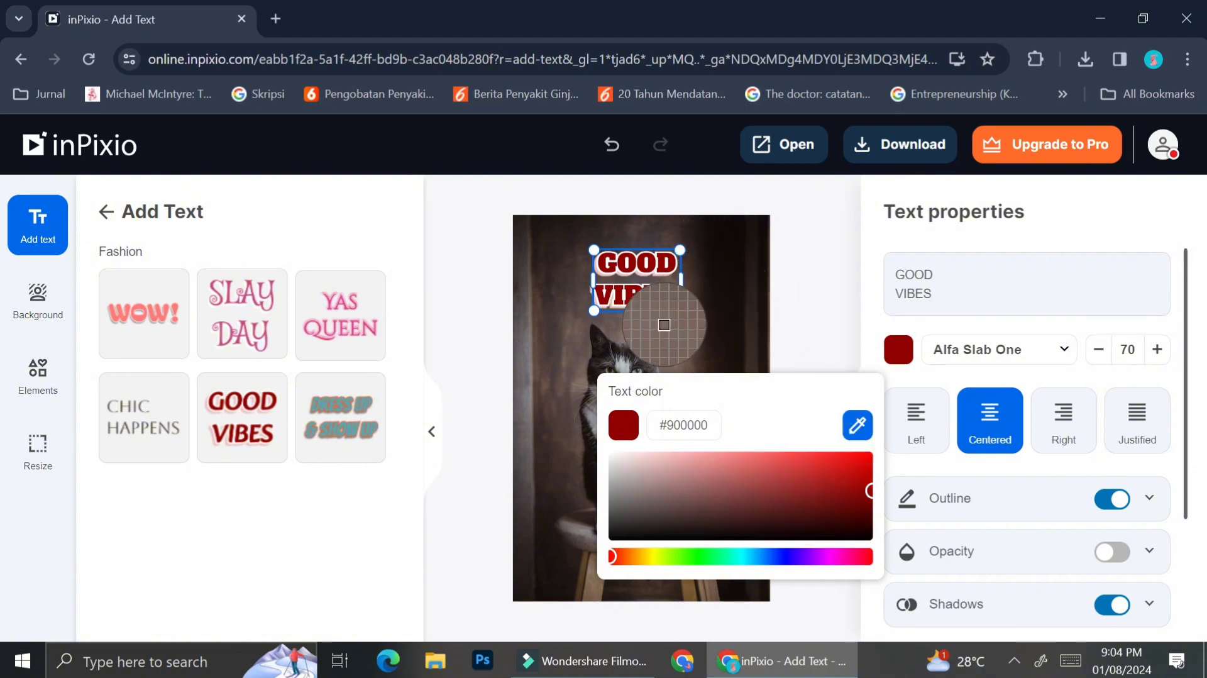
click(608, 360)
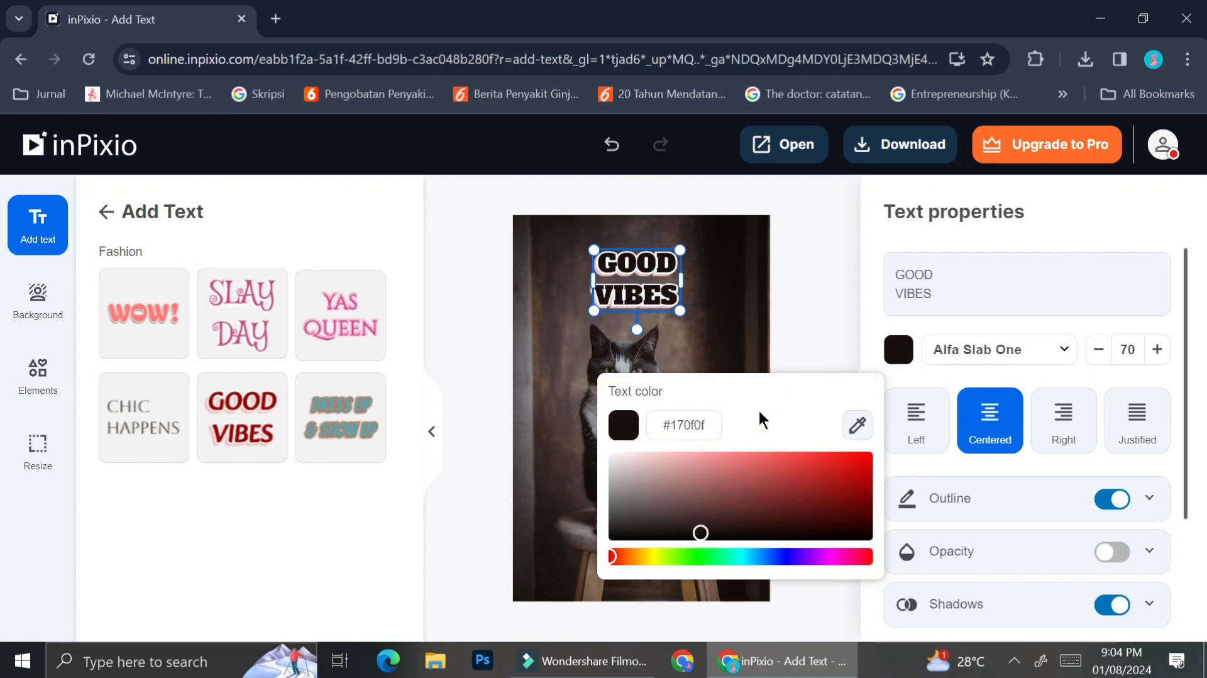
mouse_move(699, 528)
mouse_down()
mouse_move(688, 506)
mouse_move(727, 487)
mouse_move(690, 516)
mouse_move(636, 526)
mouse_move(687, 527)
mouse_move(642, 529)
mouse_move(638, 515)
mouse_move(674, 525)
mouse_move(616, 504)
mouse_move(673, 525)
mouse_up()
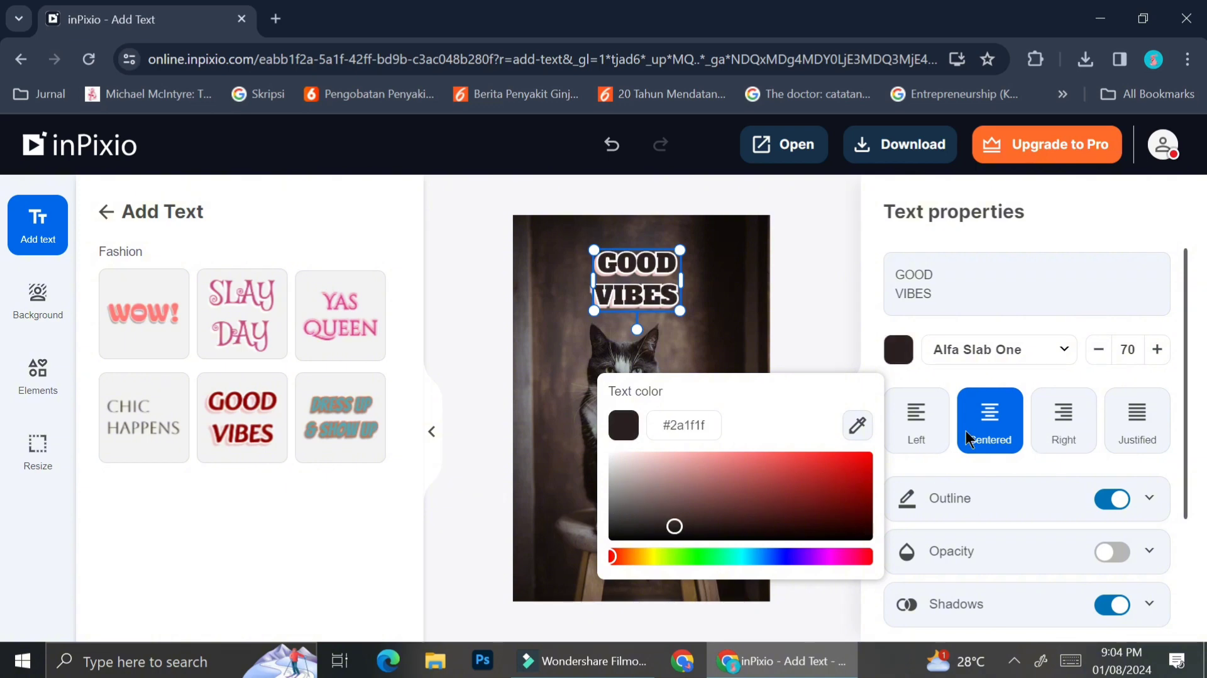
- Set the text to Justified after trying other alignments, then narrow the box around the words
click(909, 437)
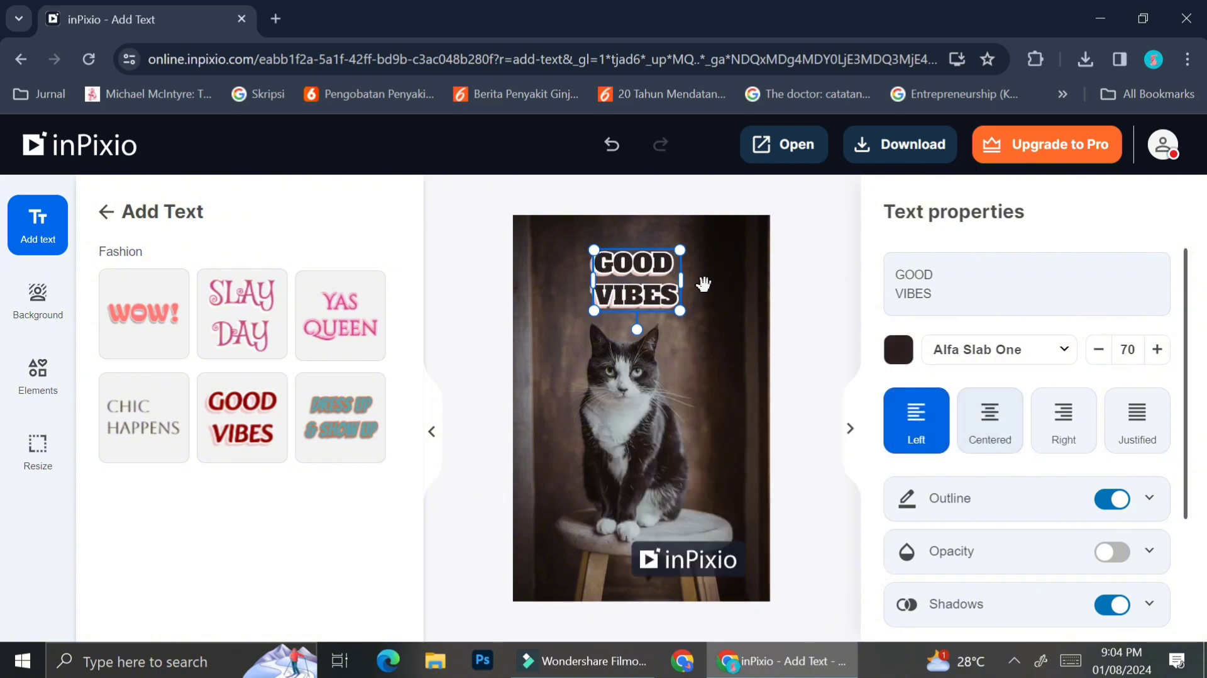
drag(685, 284, 755, 283)
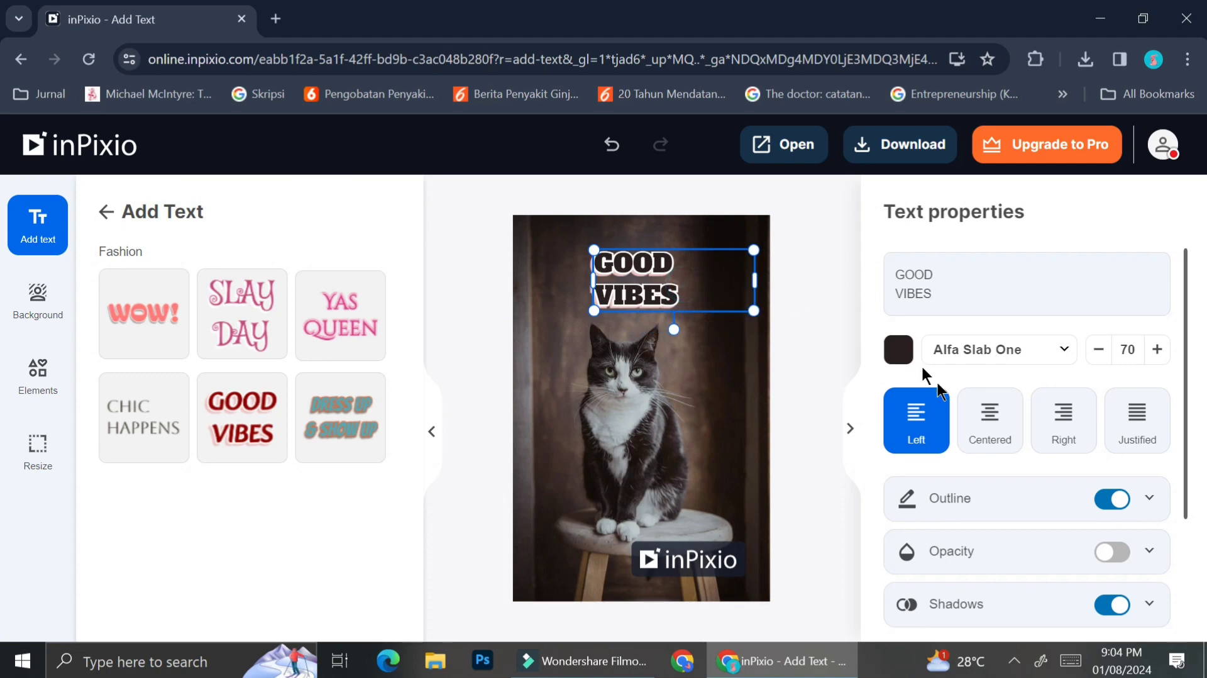
click(998, 437)
click(924, 429)
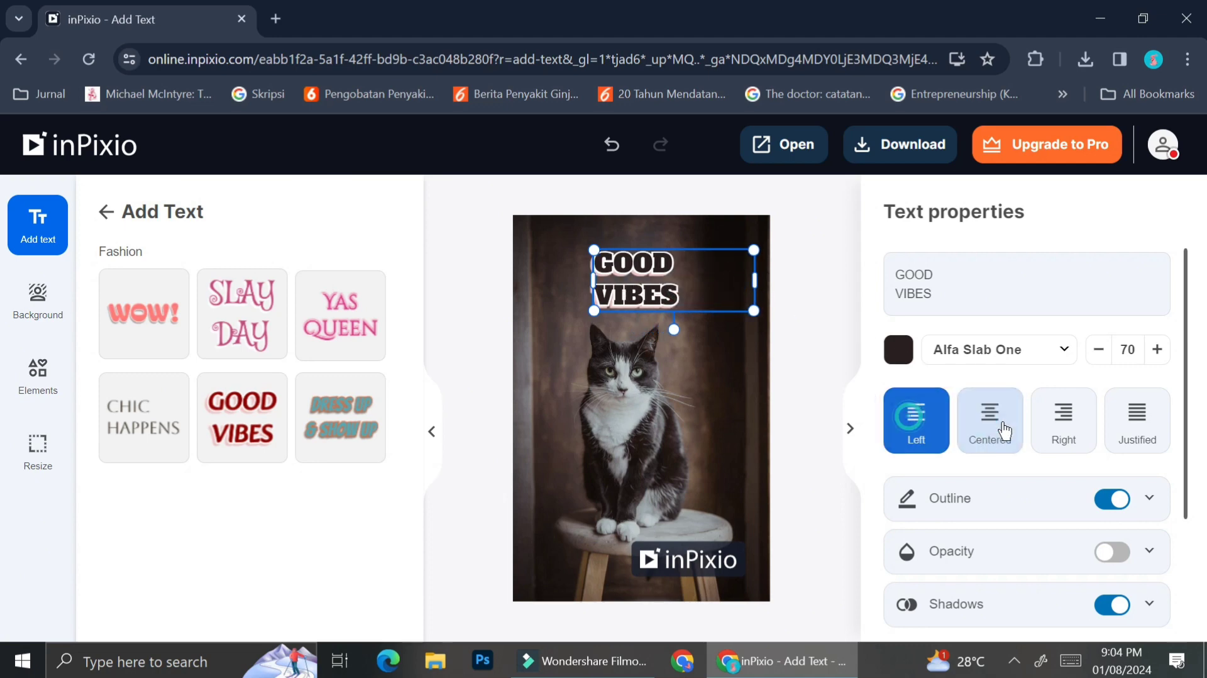
click(1060, 418)
click(1141, 421)
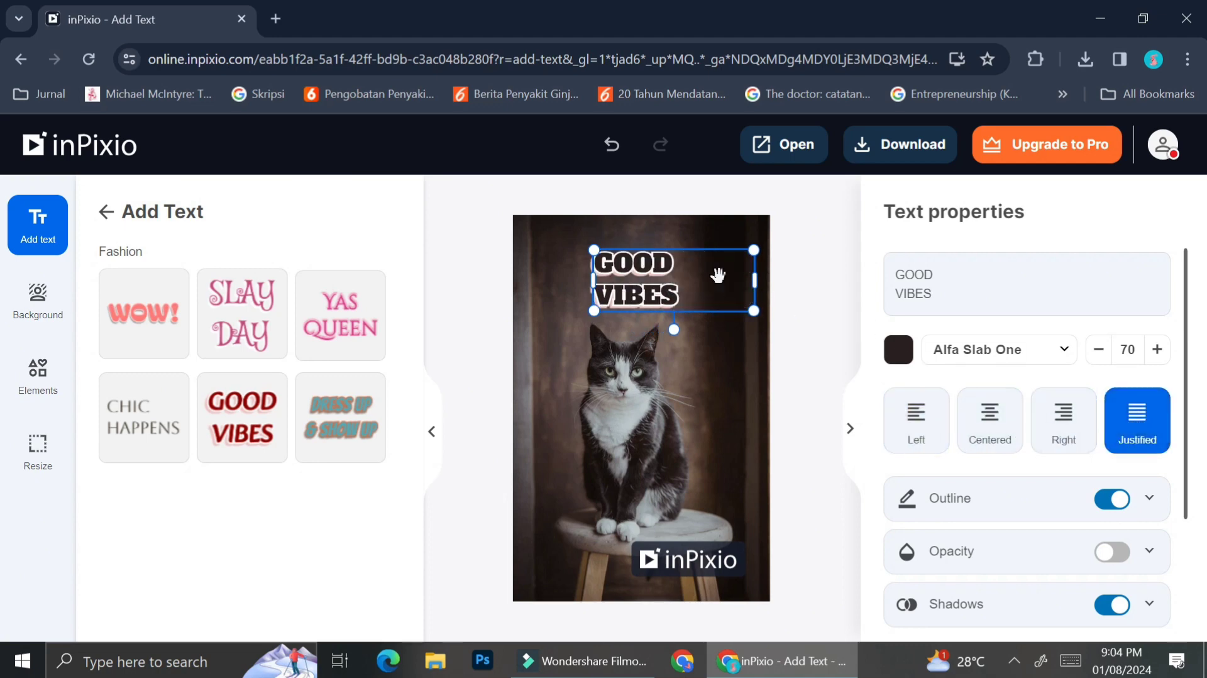
drag(756, 284, 684, 283)
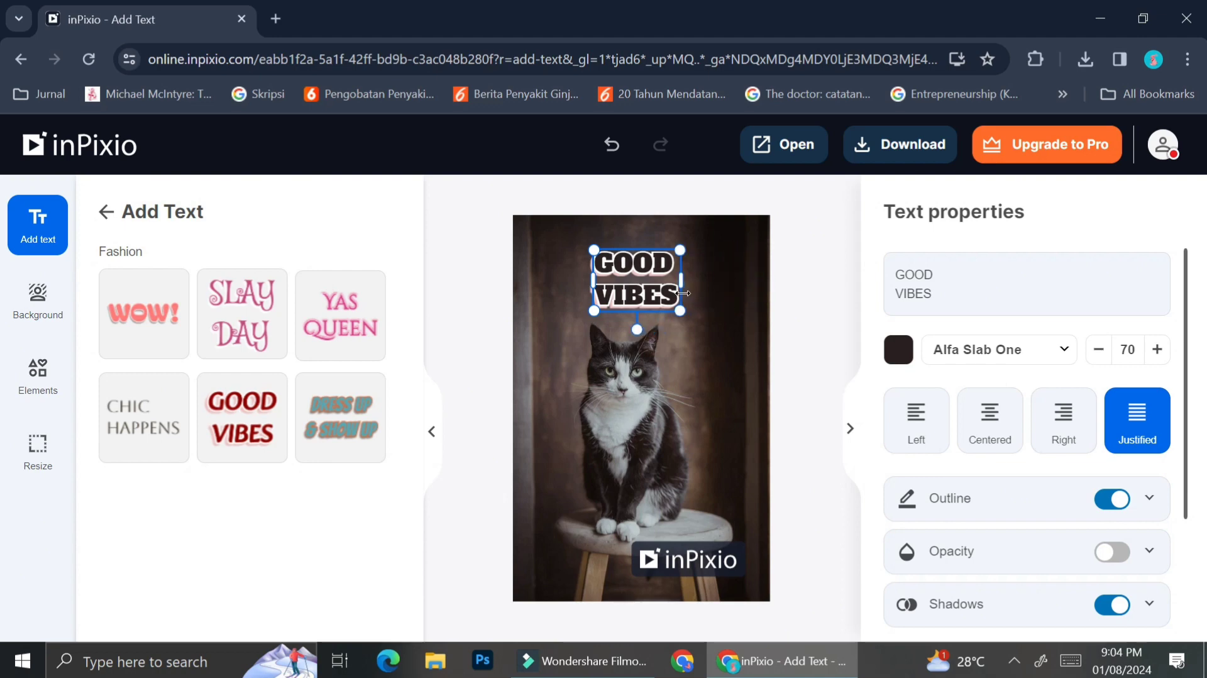
- Reduce the text outline thickness to 25
click(1110, 499)
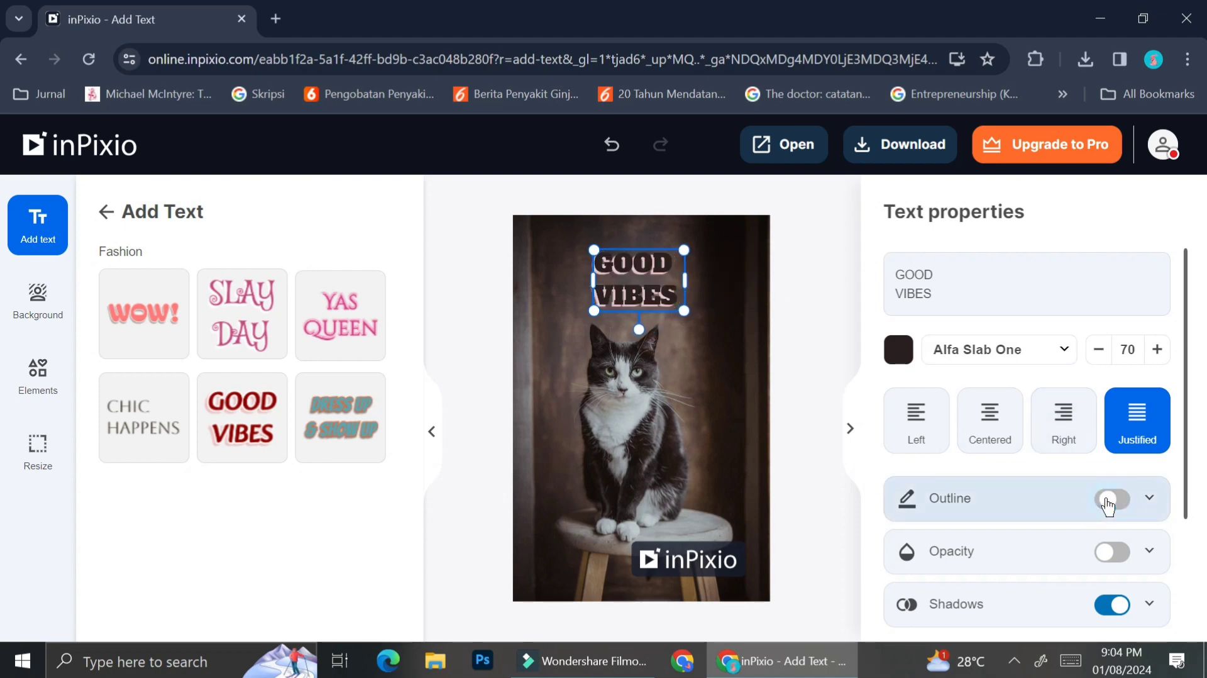
click(1110, 500)
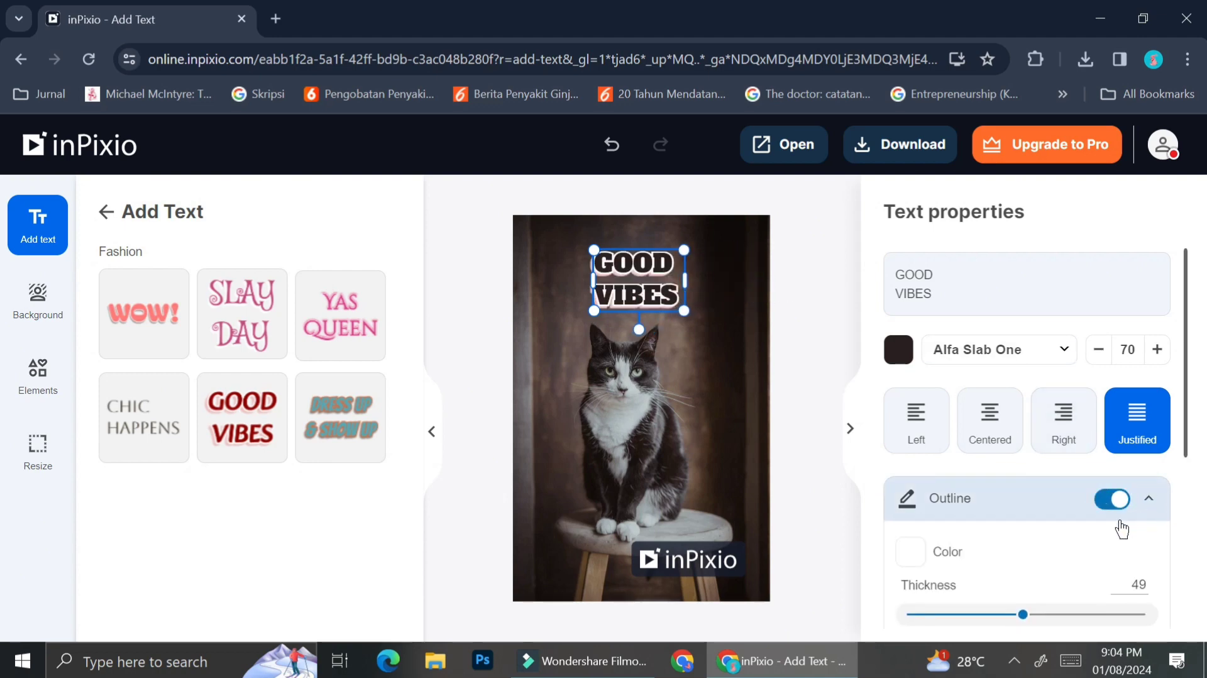
scroll(1117, 518, down, 3)
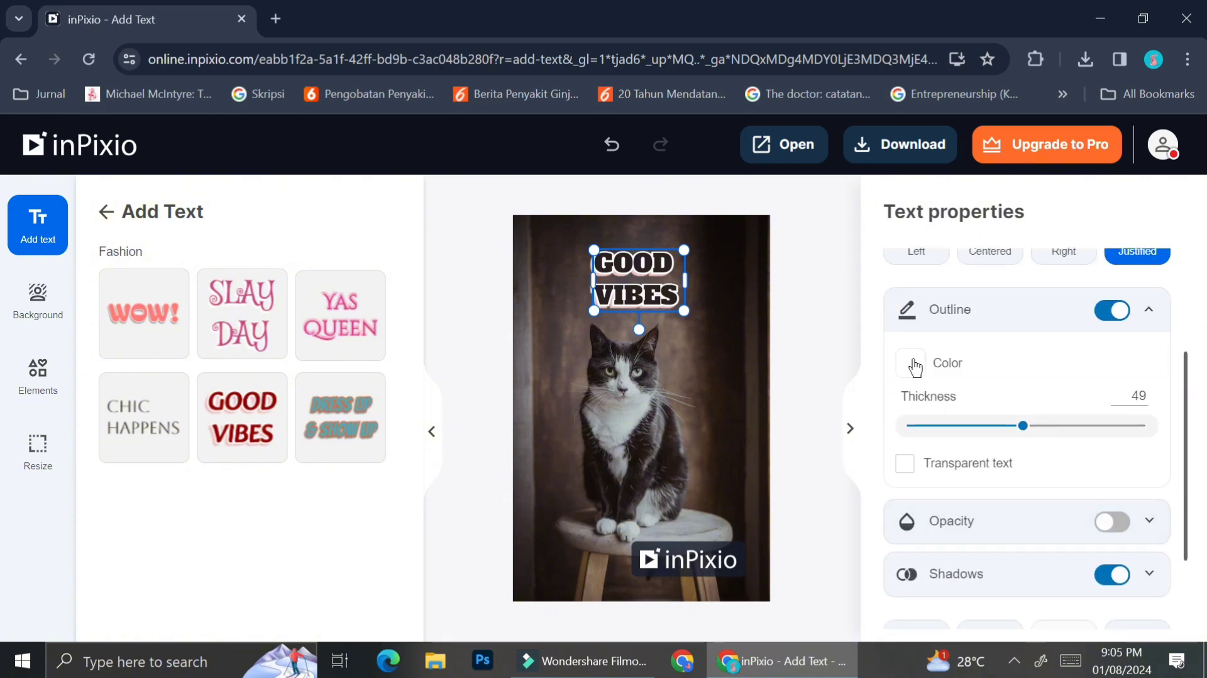
drag(1021, 427, 971, 438)
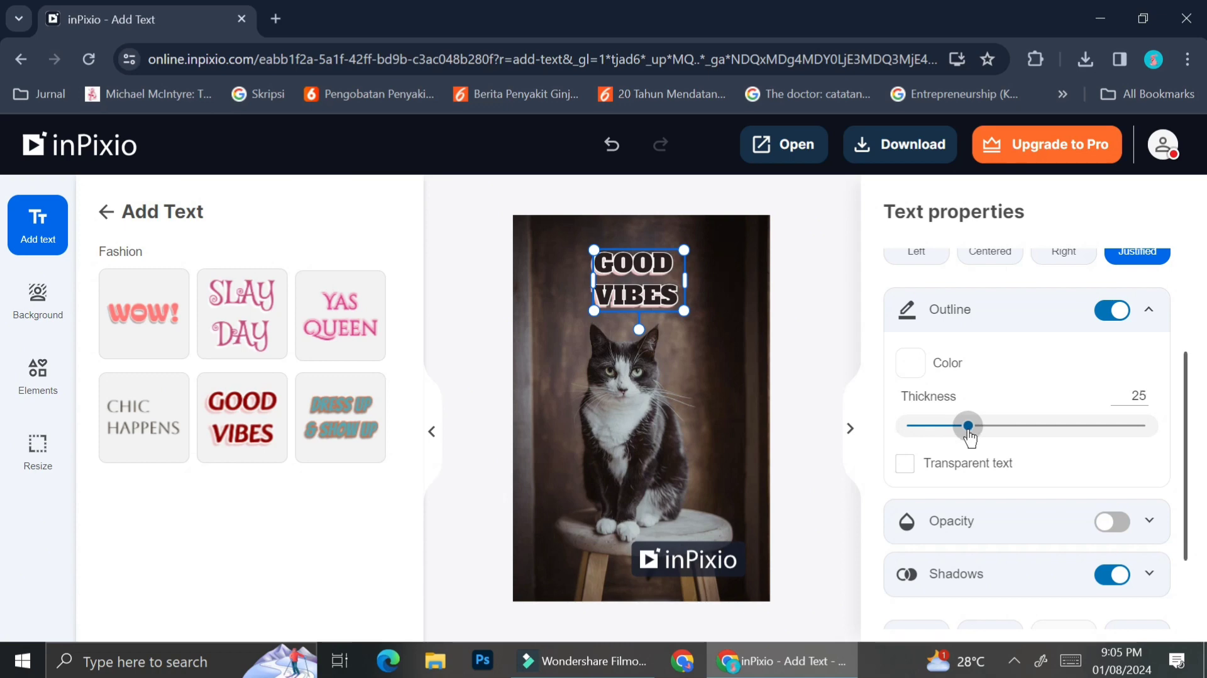
click(1147, 310)
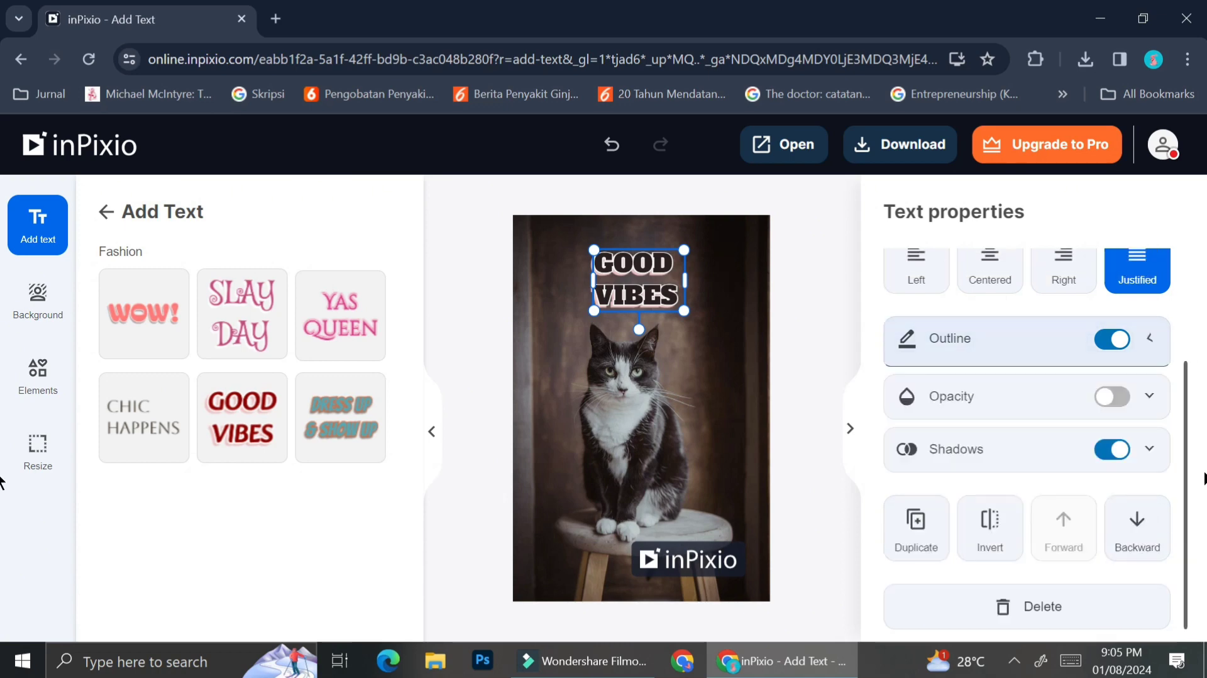
- Enable text opacity and set its intensity to about 78%
click(1149, 397)
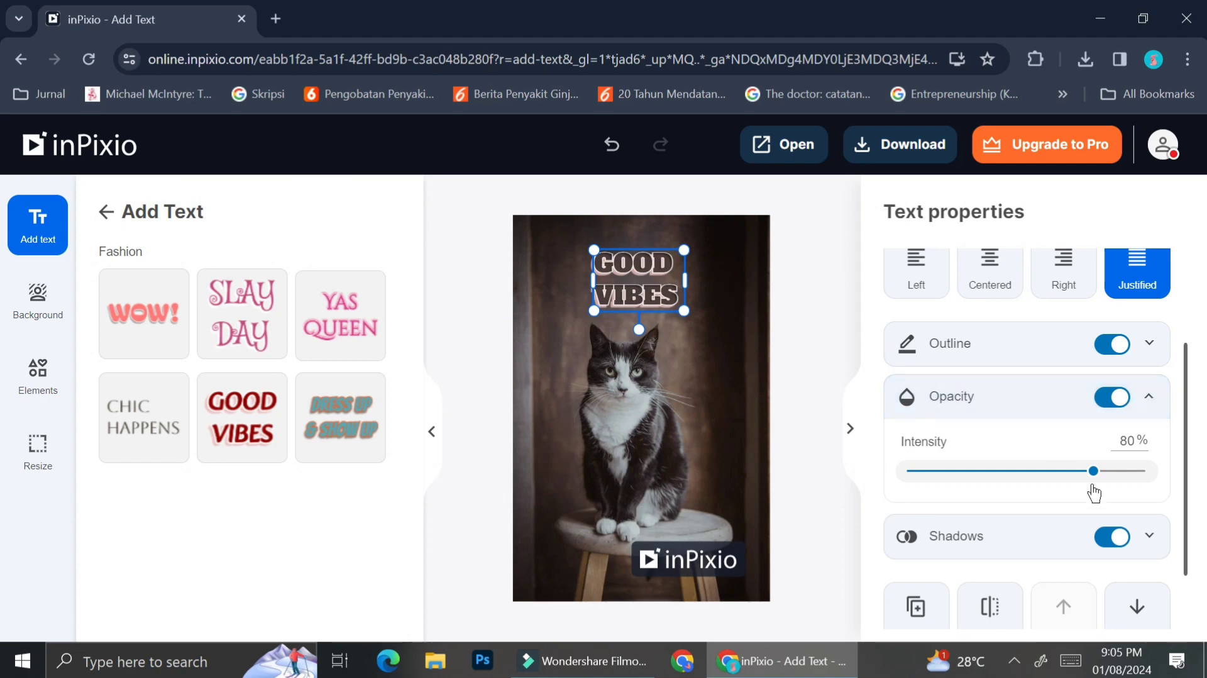
mouse_move(1094, 471)
mouse_down()
mouse_move(980, 471)
mouse_move(1090, 472)
mouse_up()
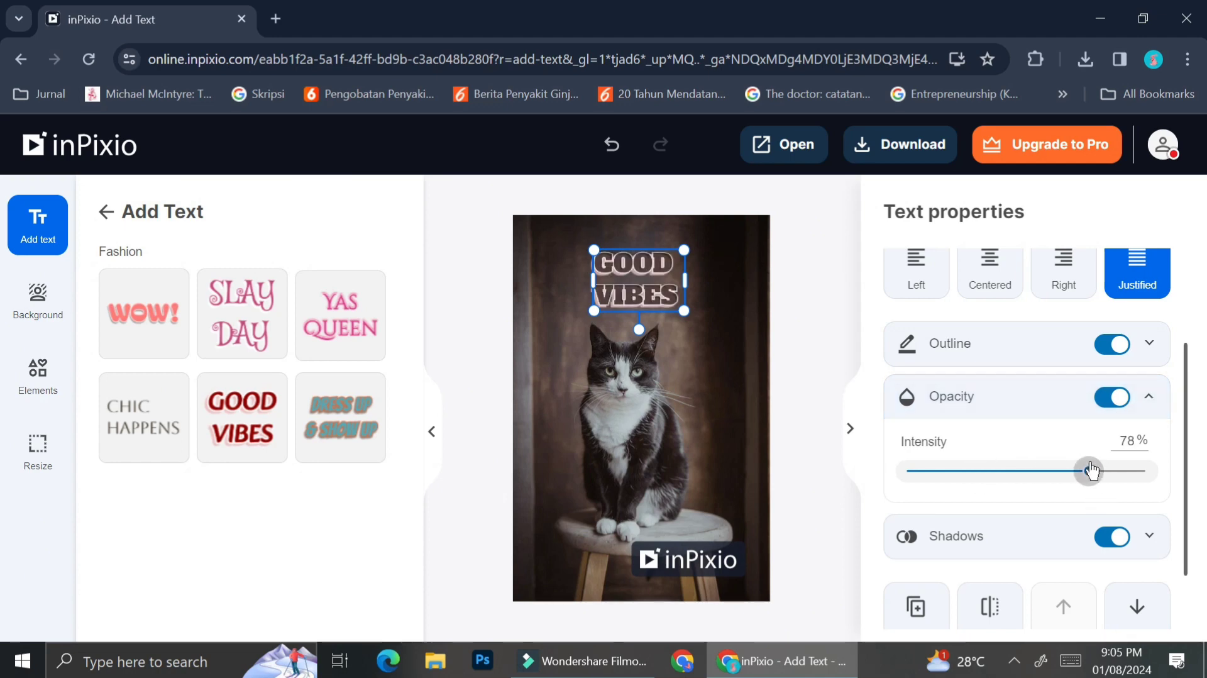
click(1149, 398)
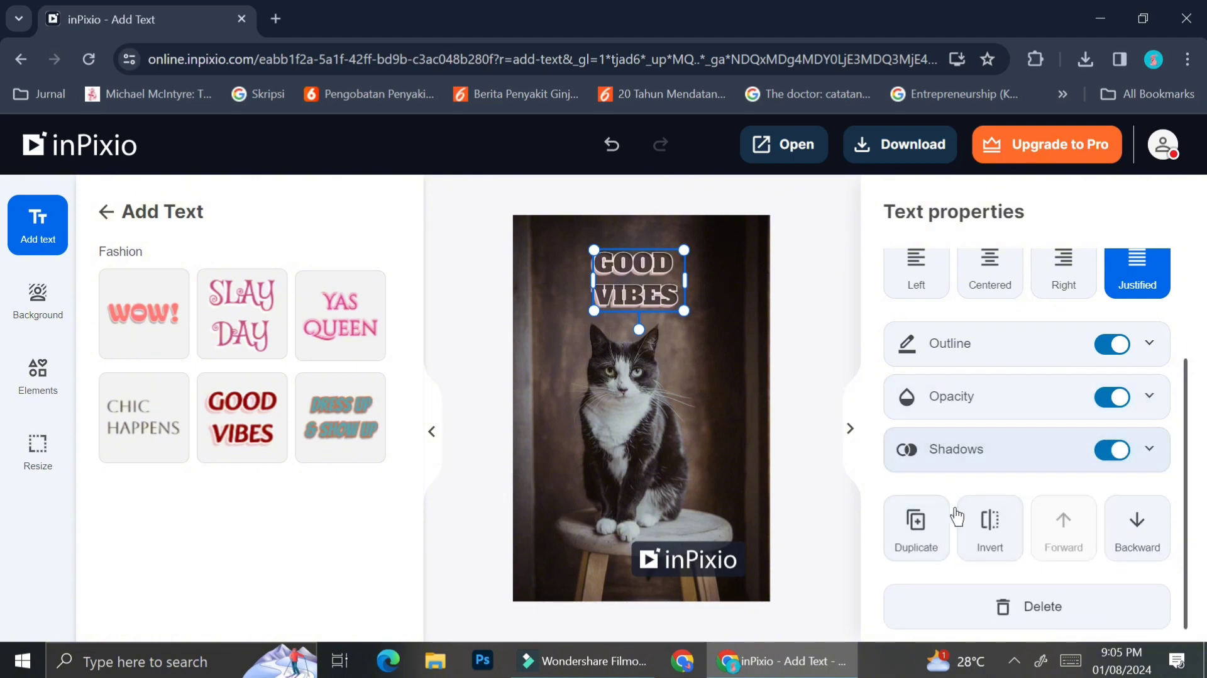
- Duplicate the GOOD VIBES text, delete the copy, and reselect the original
click(916, 534)
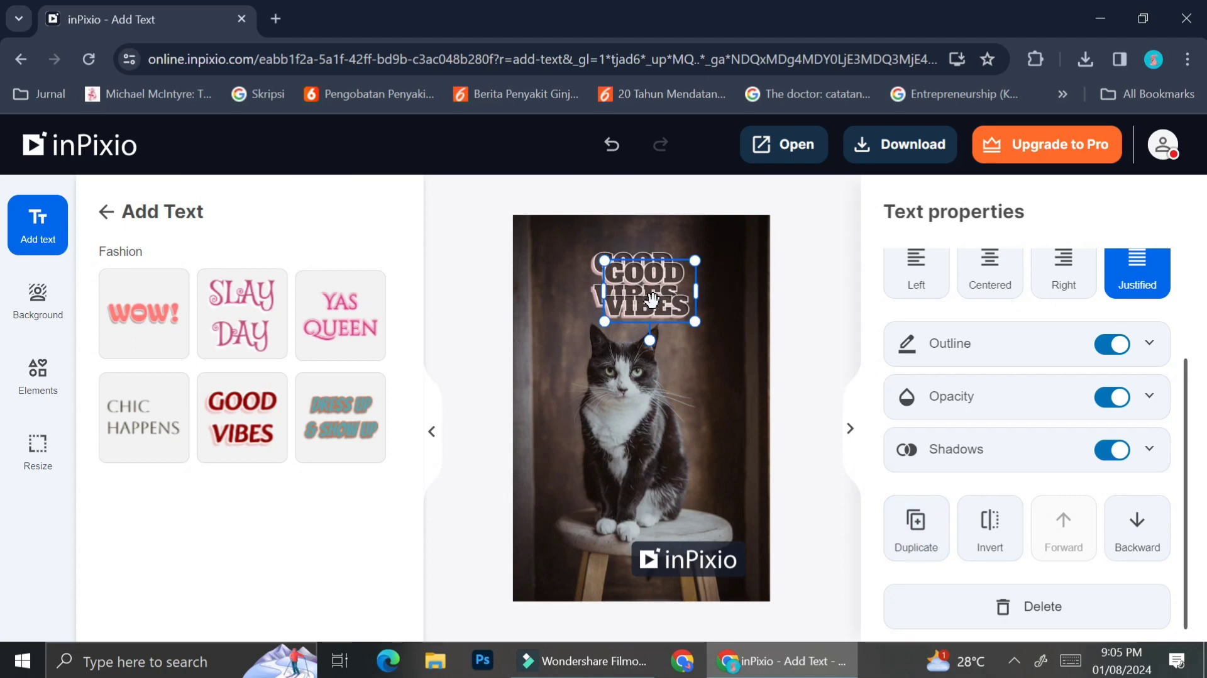
click(1001, 606)
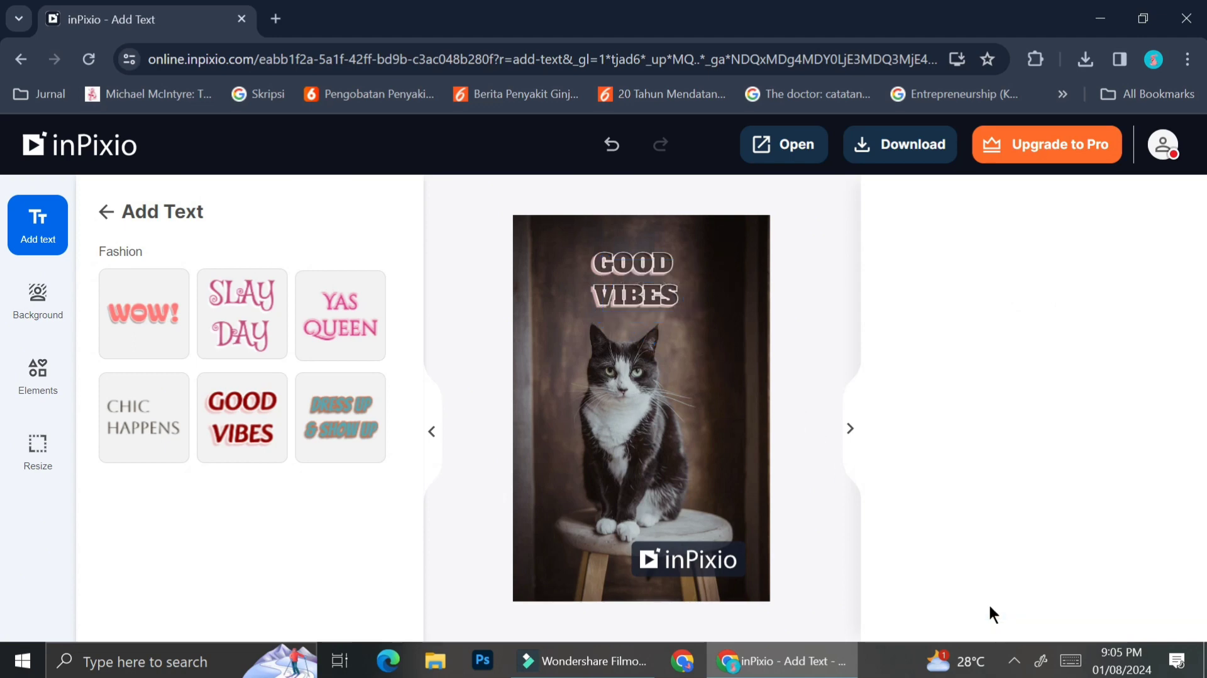
click(646, 278)
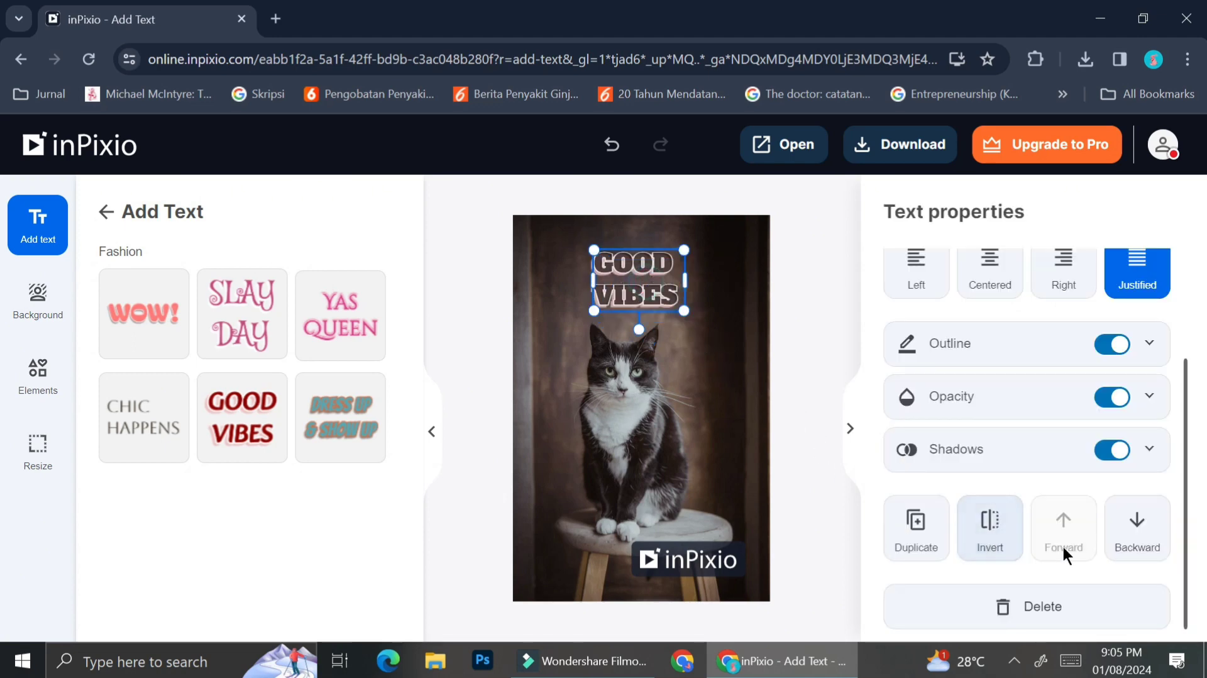
- Turn on shadows, then mirror the text horizontally and flip it back to normal
click(1132, 547)
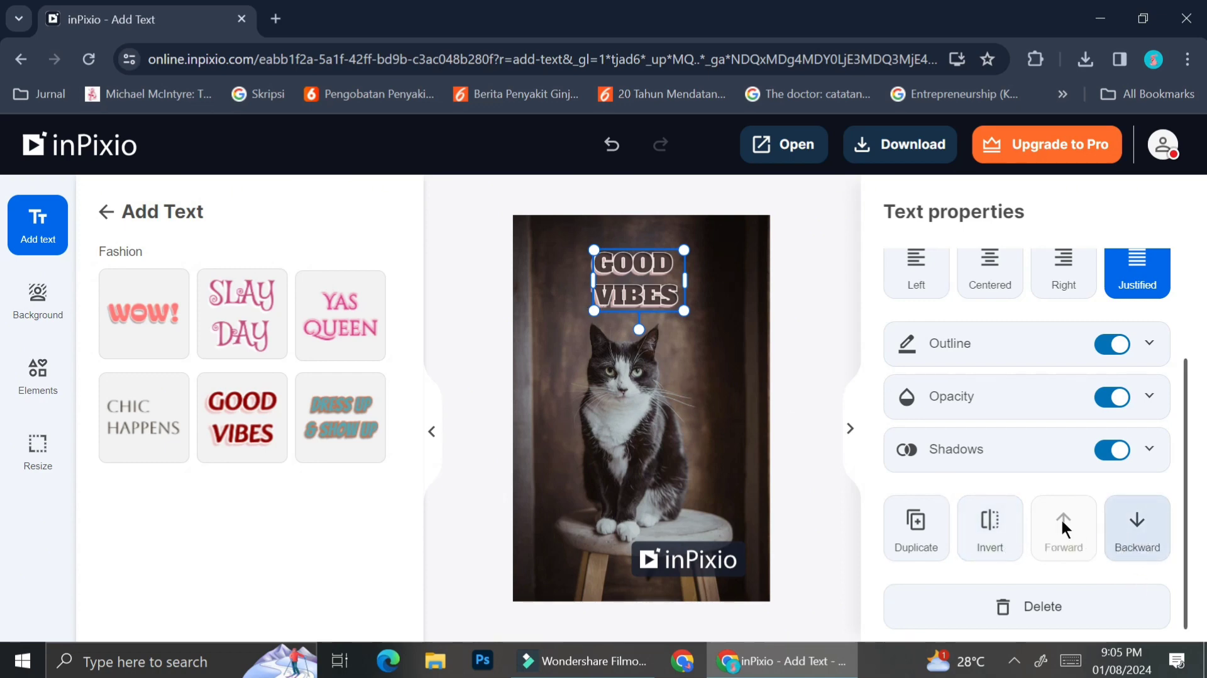
click(992, 531)
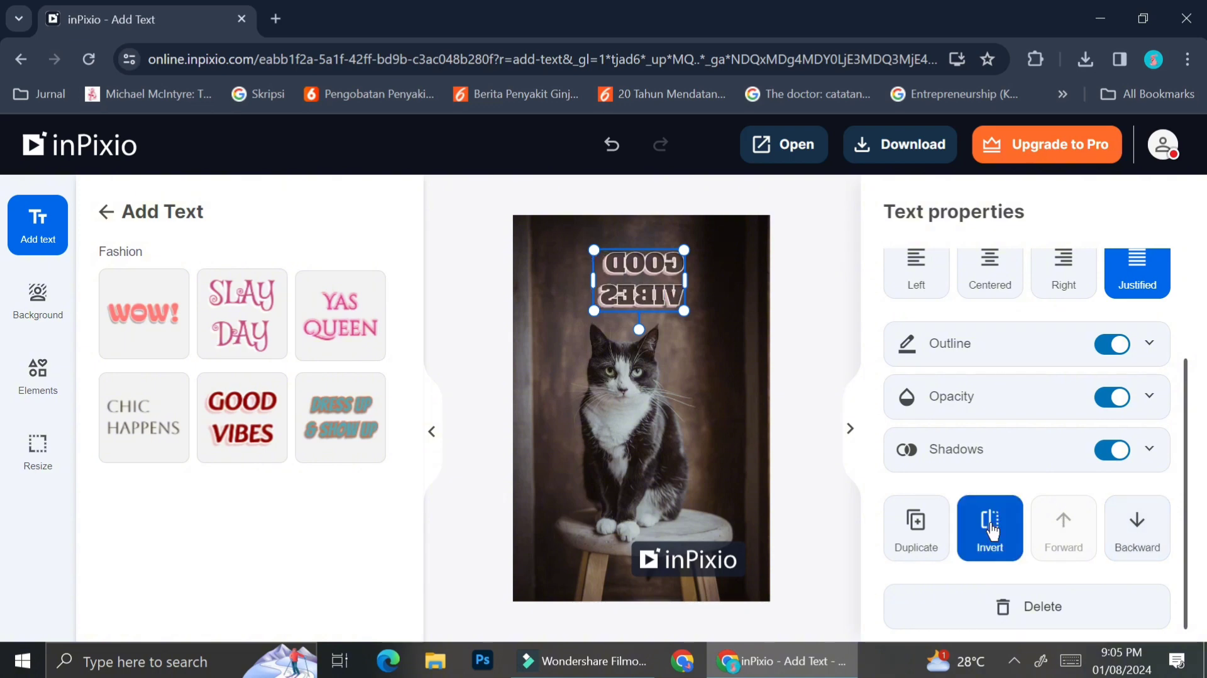
click(992, 531)
- Retype GOOD as CAT so the caption reads CAT VIBES, and centre-align it
double_click(634, 264)
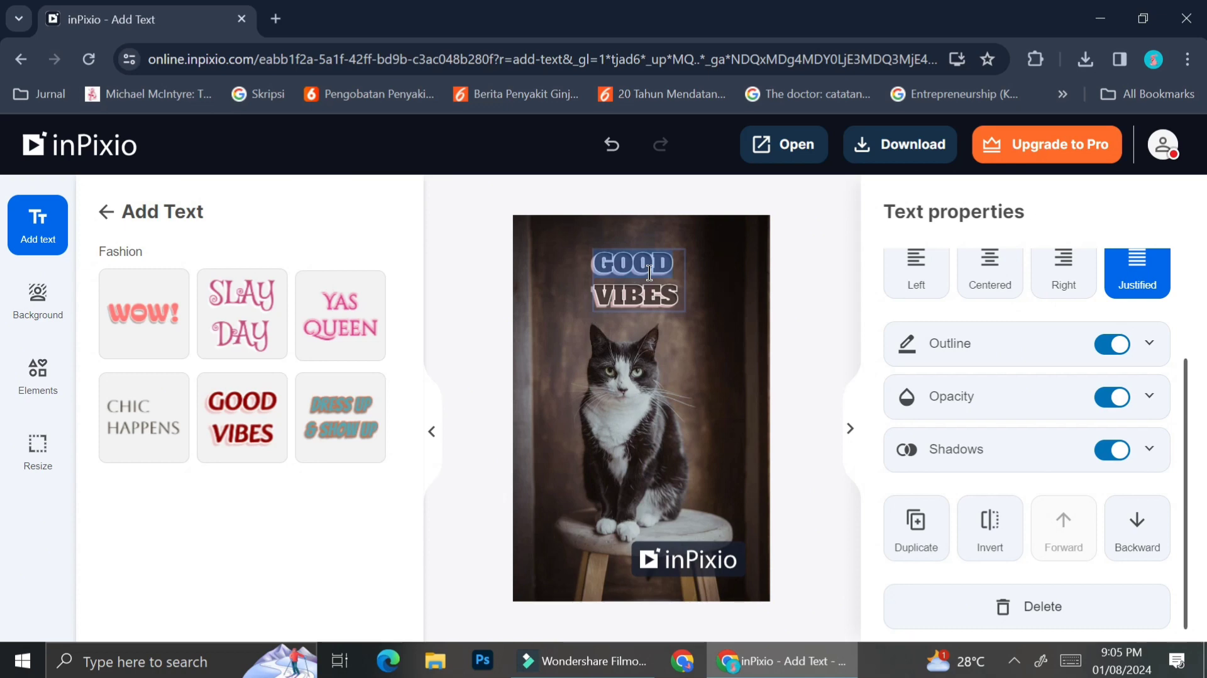
text(Gat)
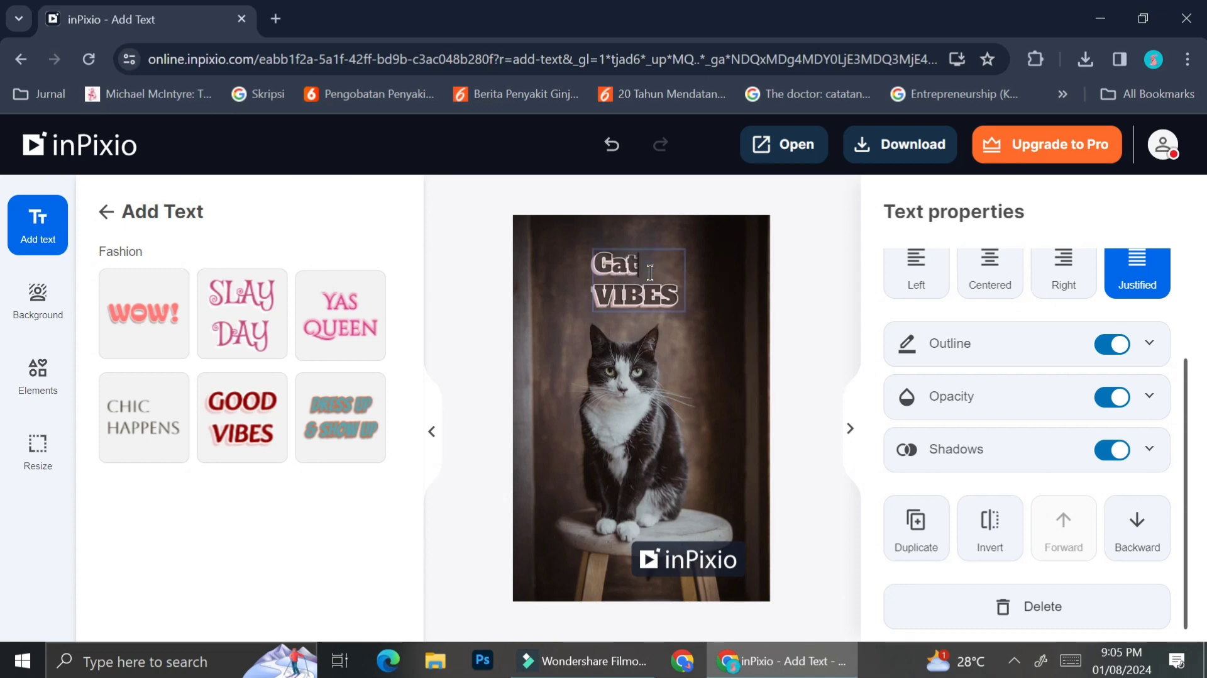
key(BackSpace)
text(S)
key(BackSpace)
text(AT)
click(968, 265)
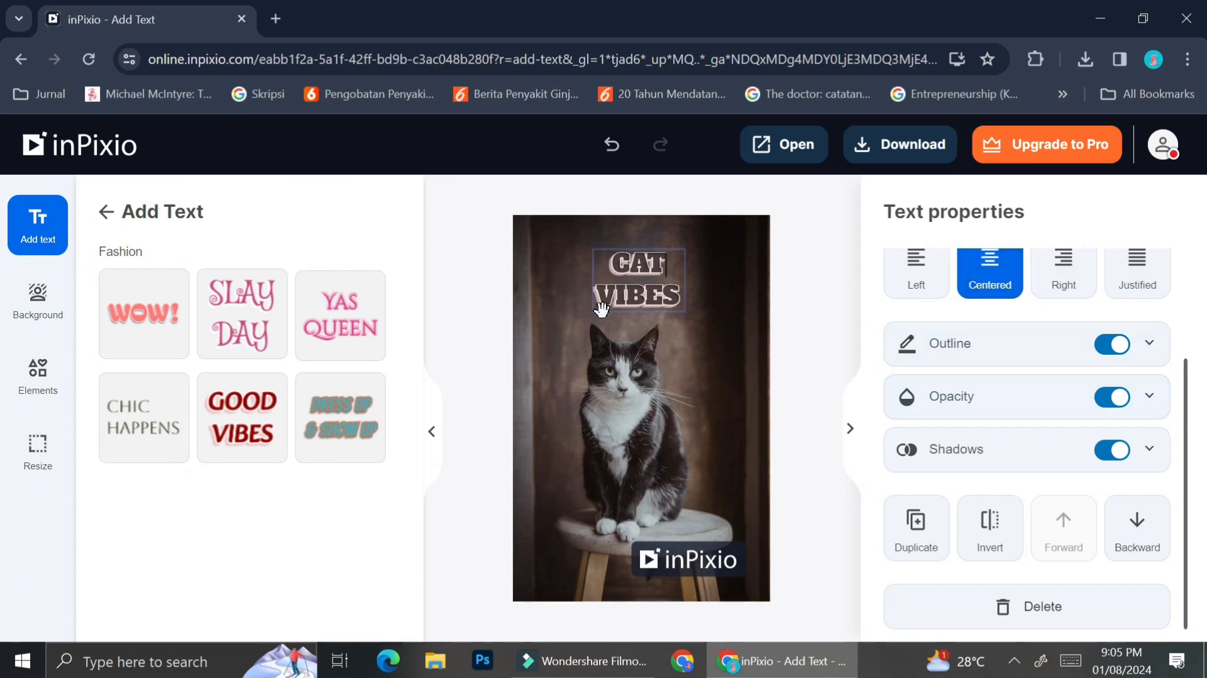
click(850, 428)
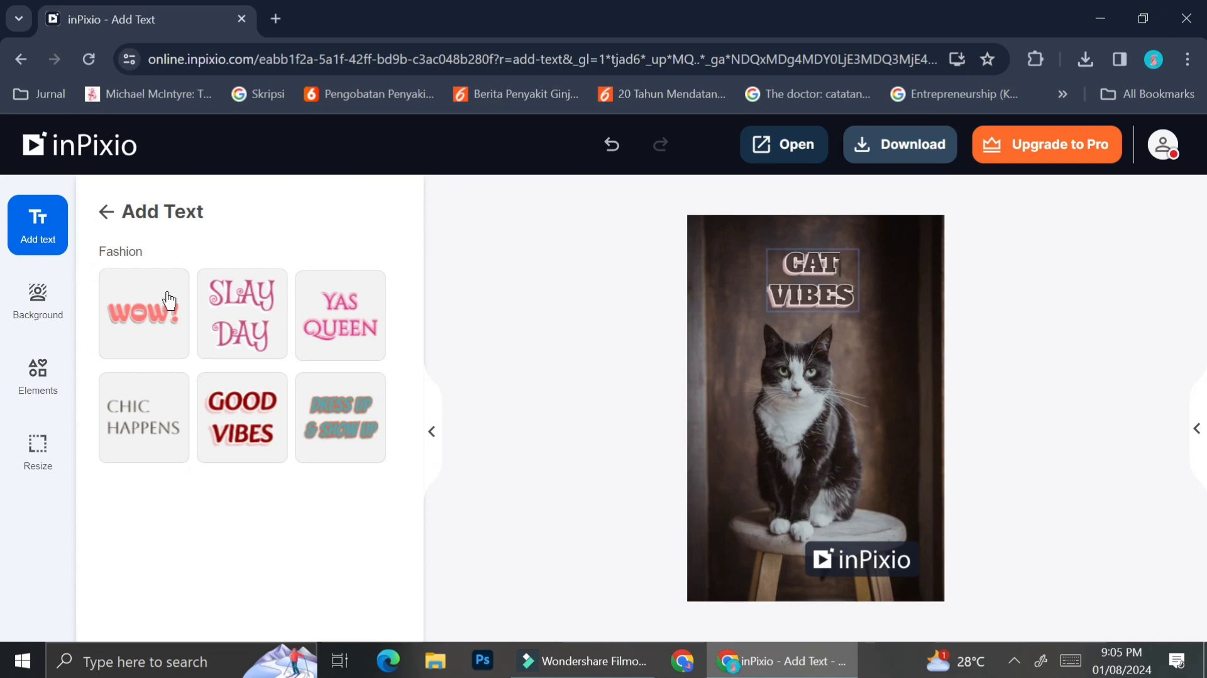
- Open Elements and browse the shapes, arrows, banners, emojis and bubbles categories
click(38, 376)
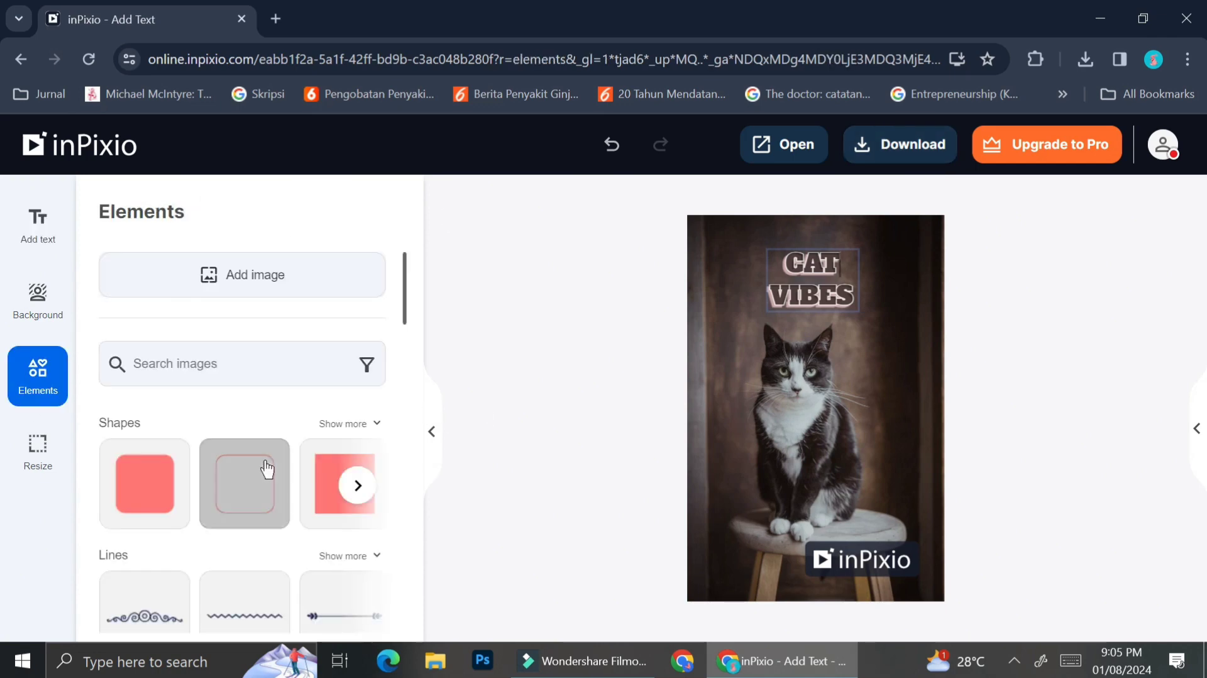
scroll(265, 468, down, 5)
scroll(167, 345, up, 3)
scroll(157, 407, down, 6)
scroll(186, 393, down, 3)
scroll(237, 440, down, 5)
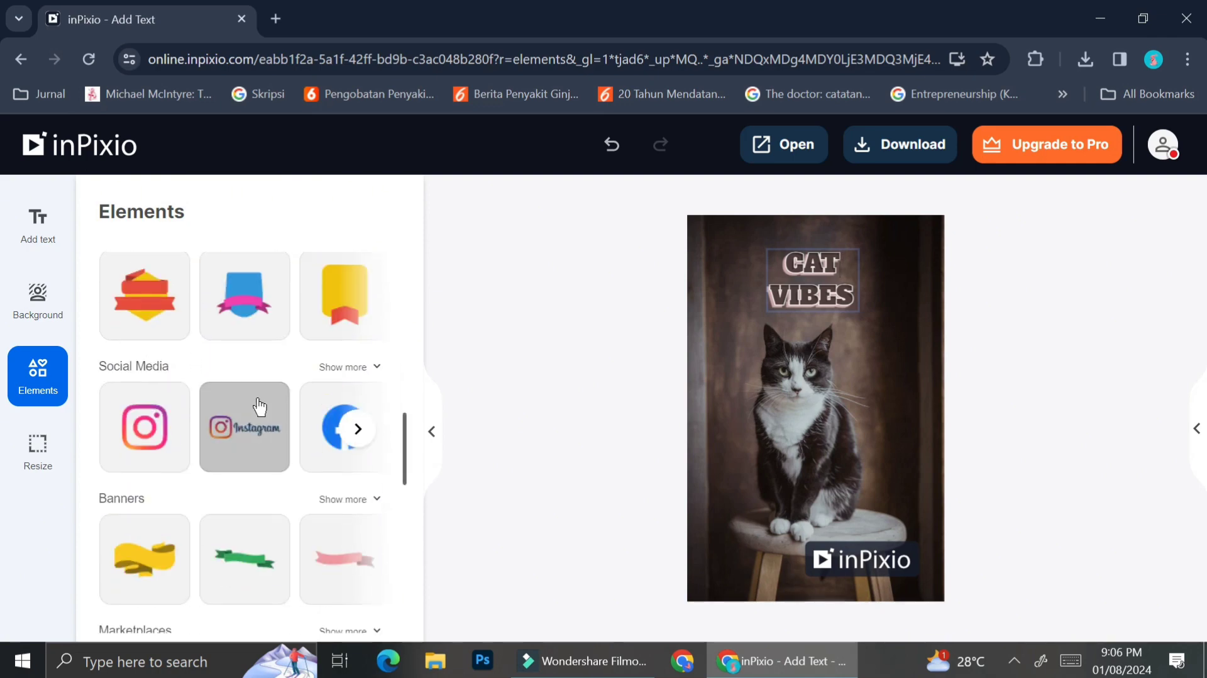
scroll(210, 463, down, 2)
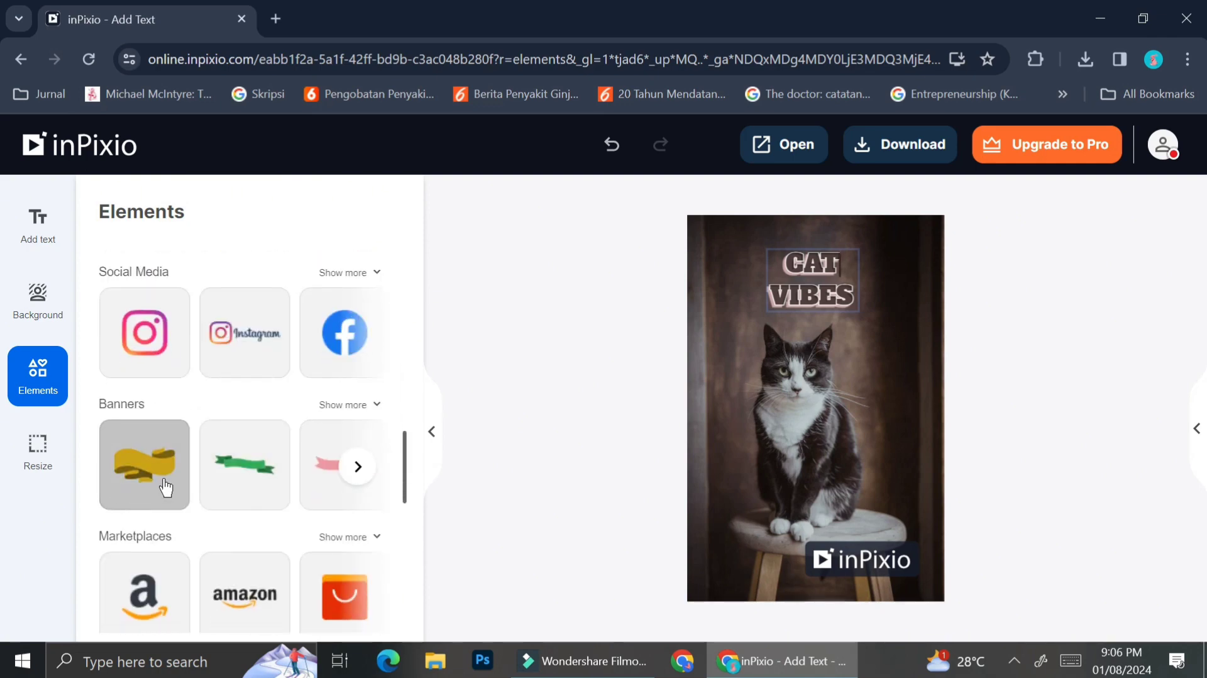
scroll(224, 433, down, 3)
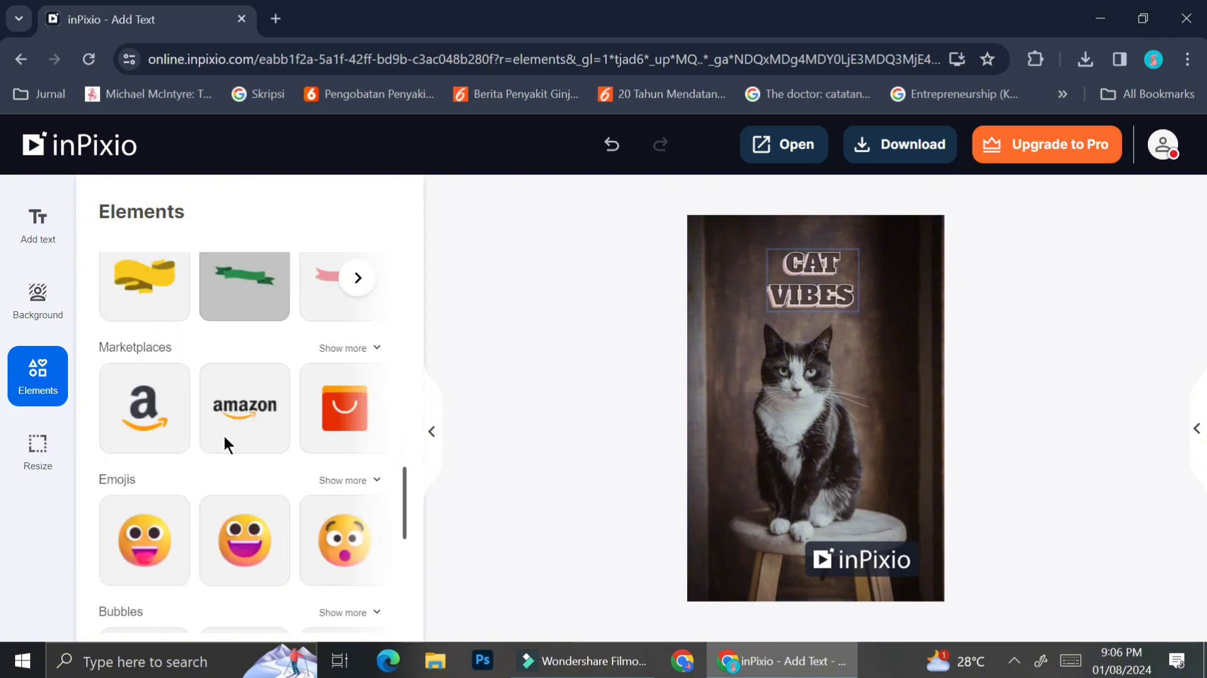
scroll(251, 434, down, 3)
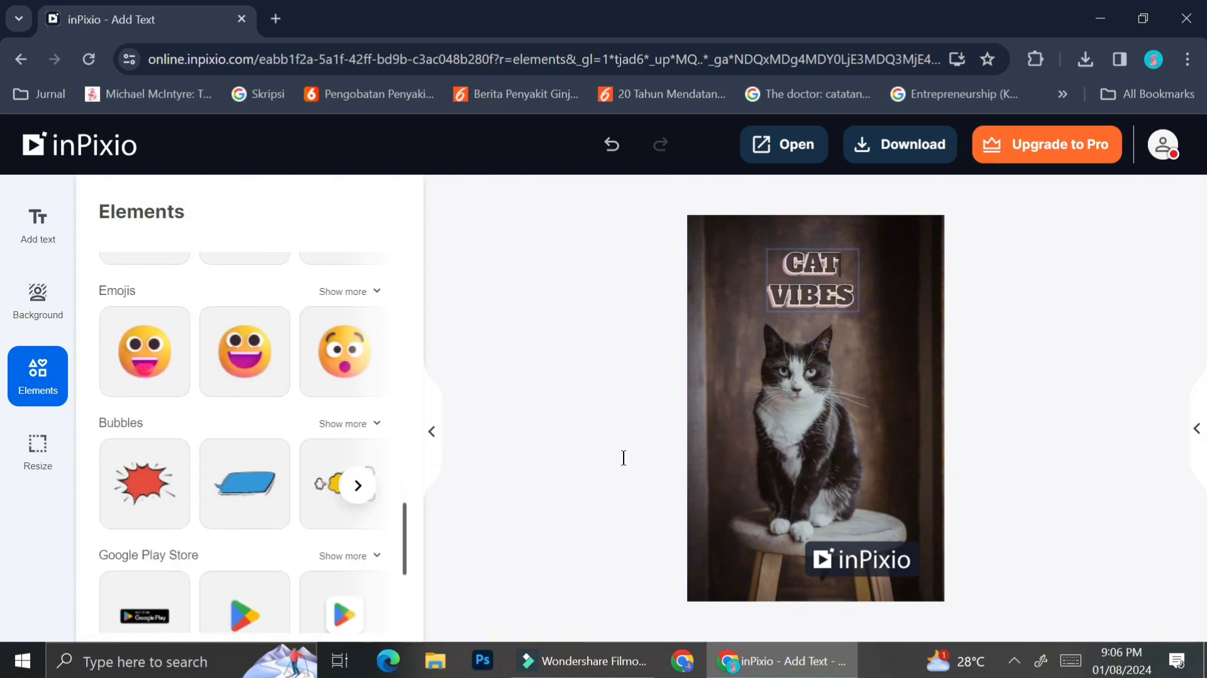
- Apply a Custom canvas size of 735 × 1102 px through Resize
click(38, 449)
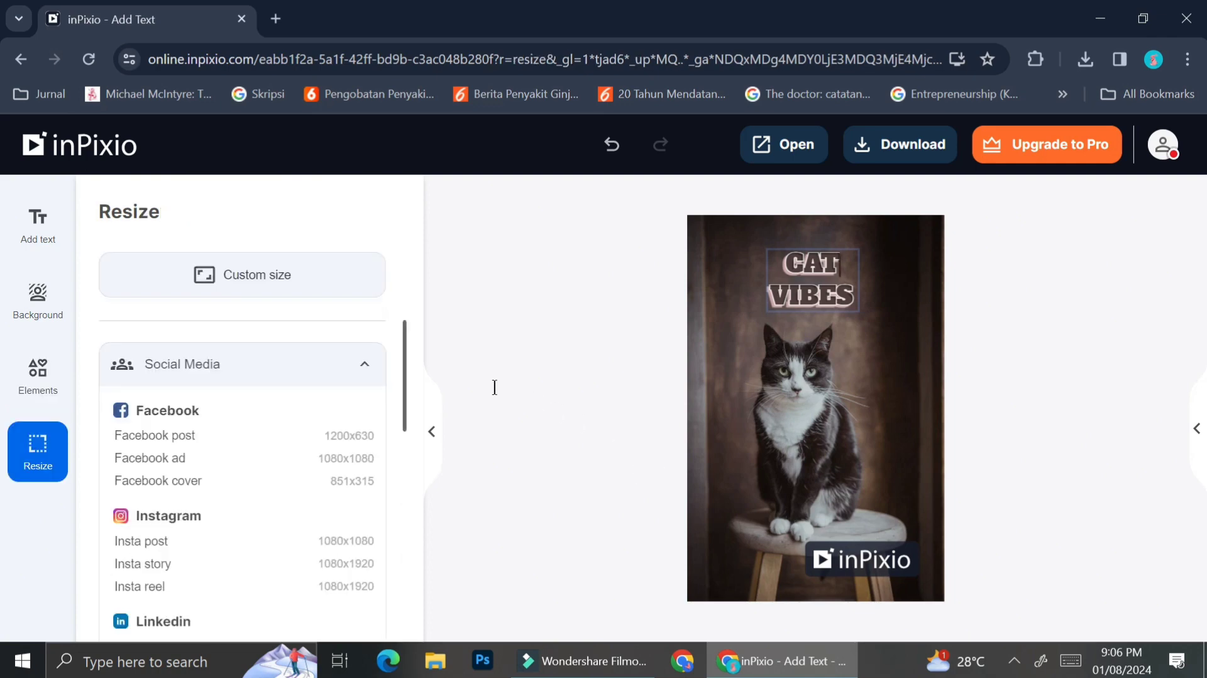
click(298, 285)
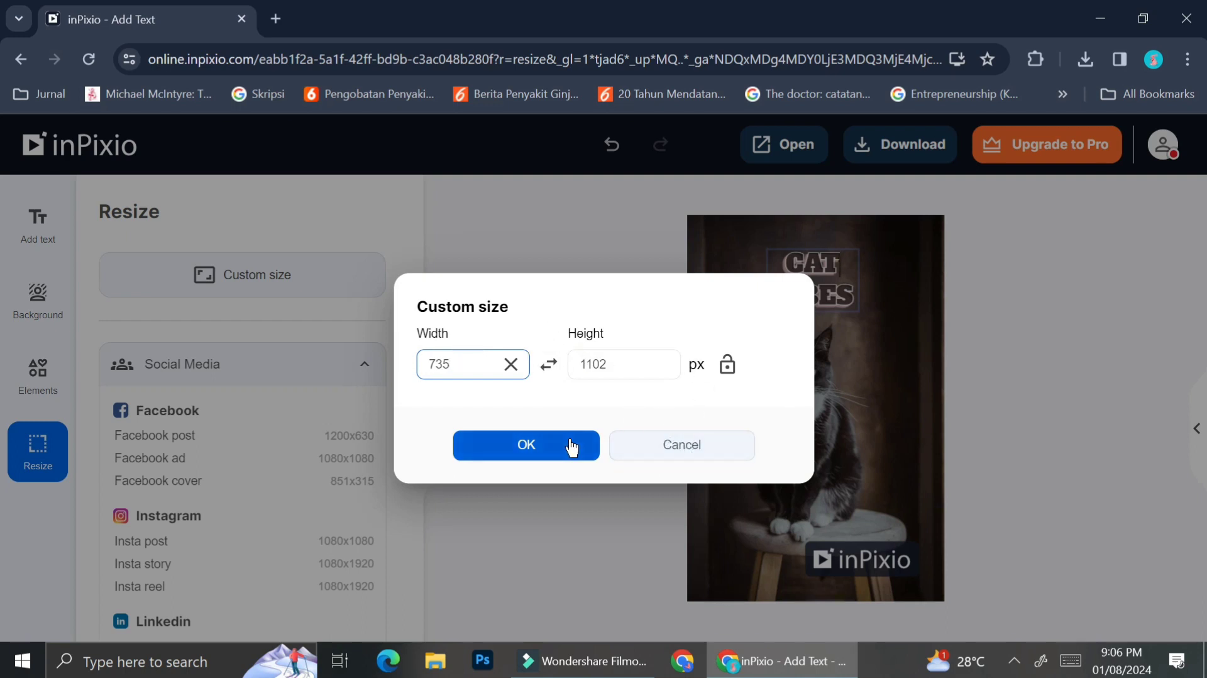
click(572, 447)
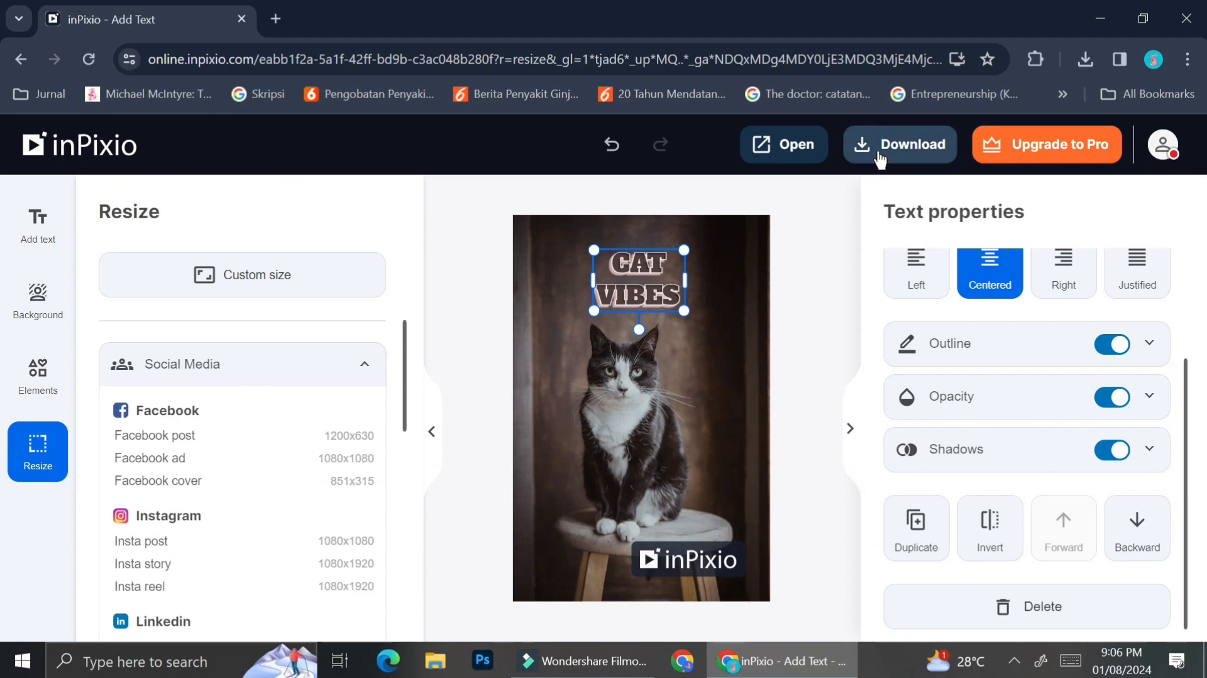
- Compare the download choices: free preview with inPixio logo versus high-definition export
click(912, 164)
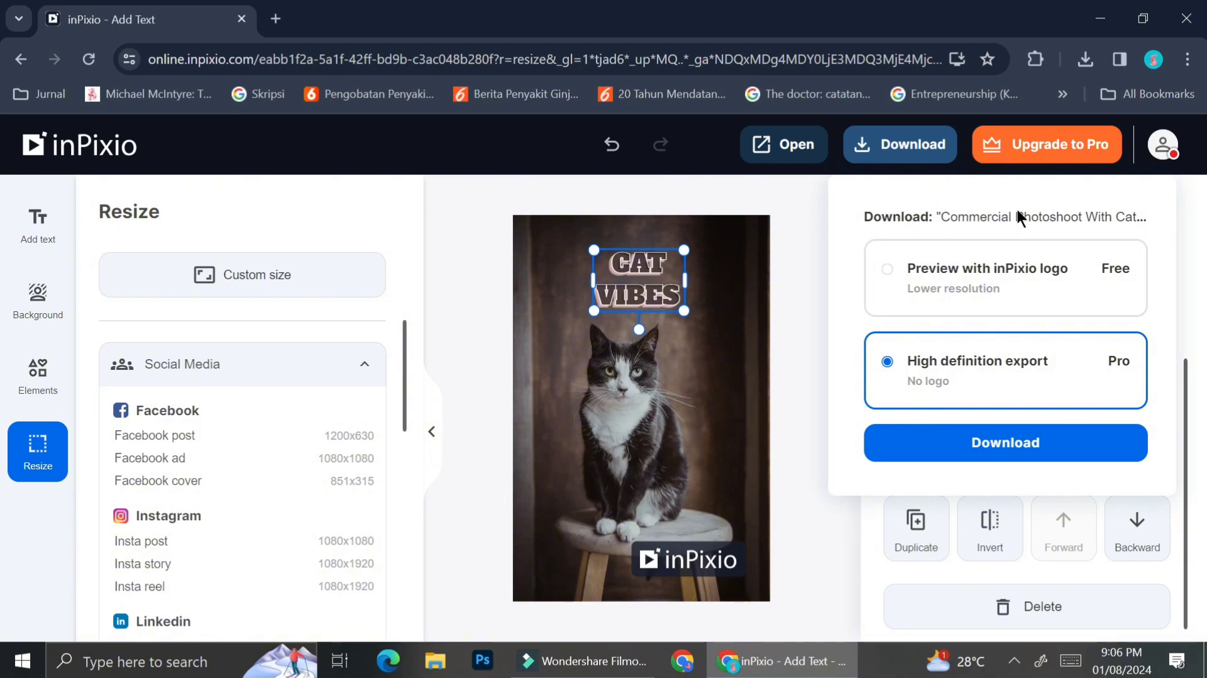
click(944, 290)
click(976, 377)
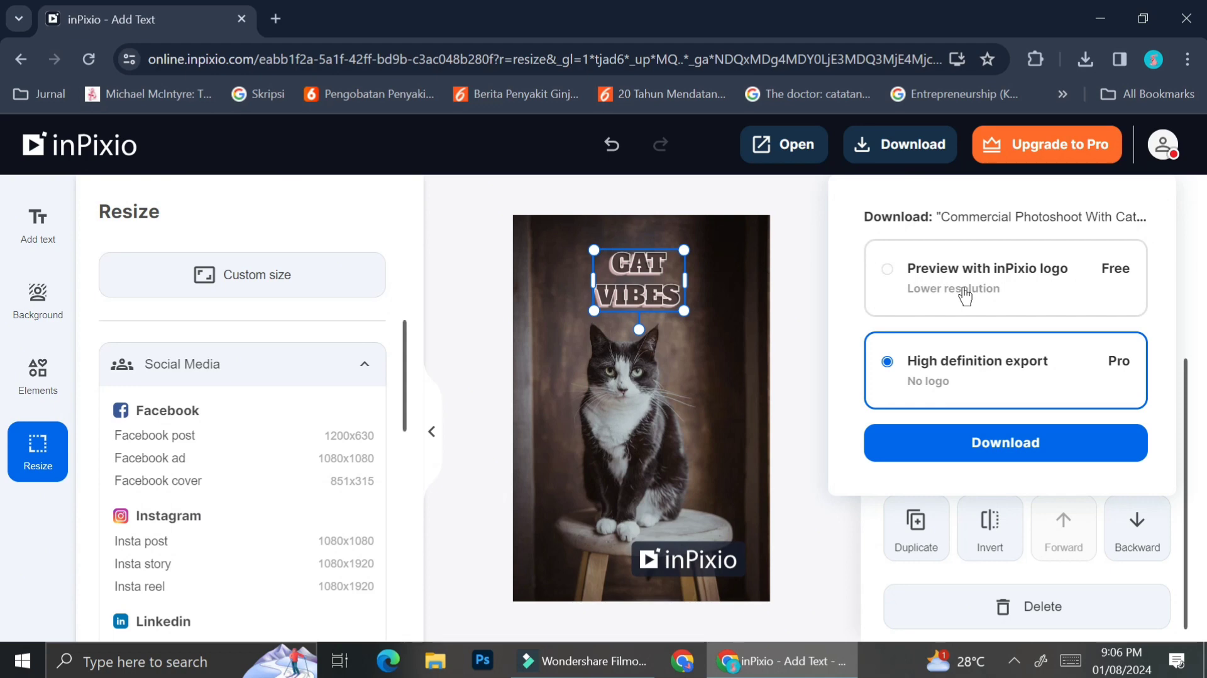
click(1006, 261)
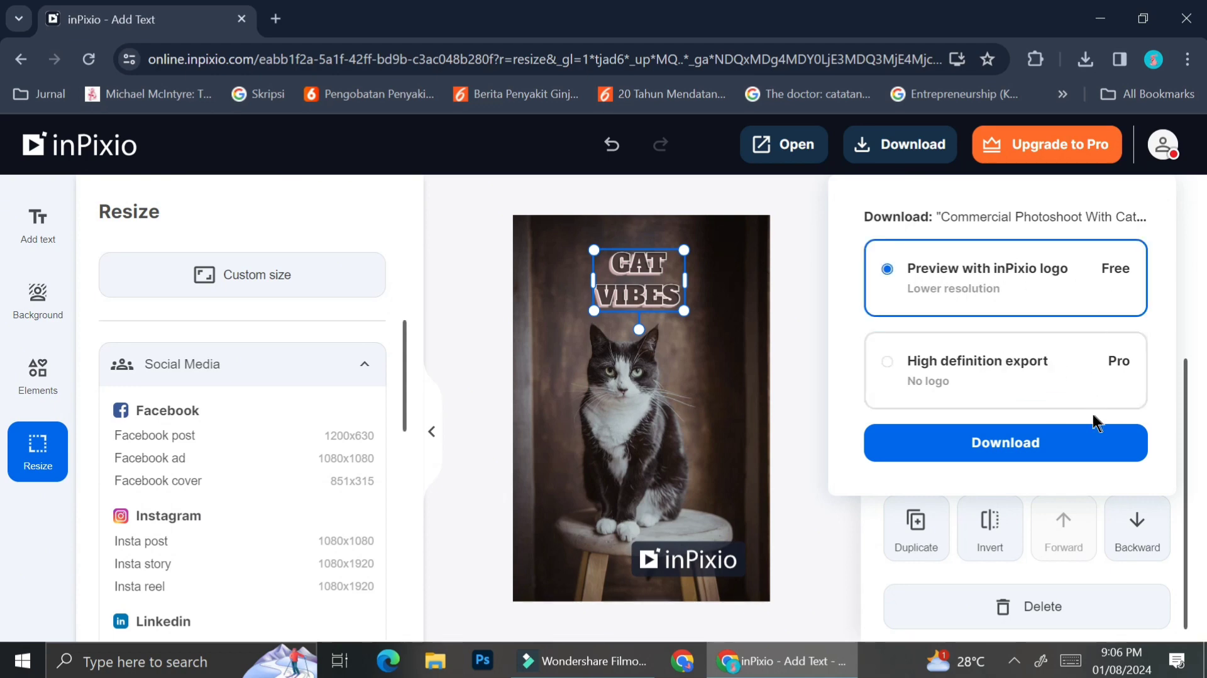
- View the inPixio Pro plans, select Yearly, then go back to the editor
click(1038, 151)
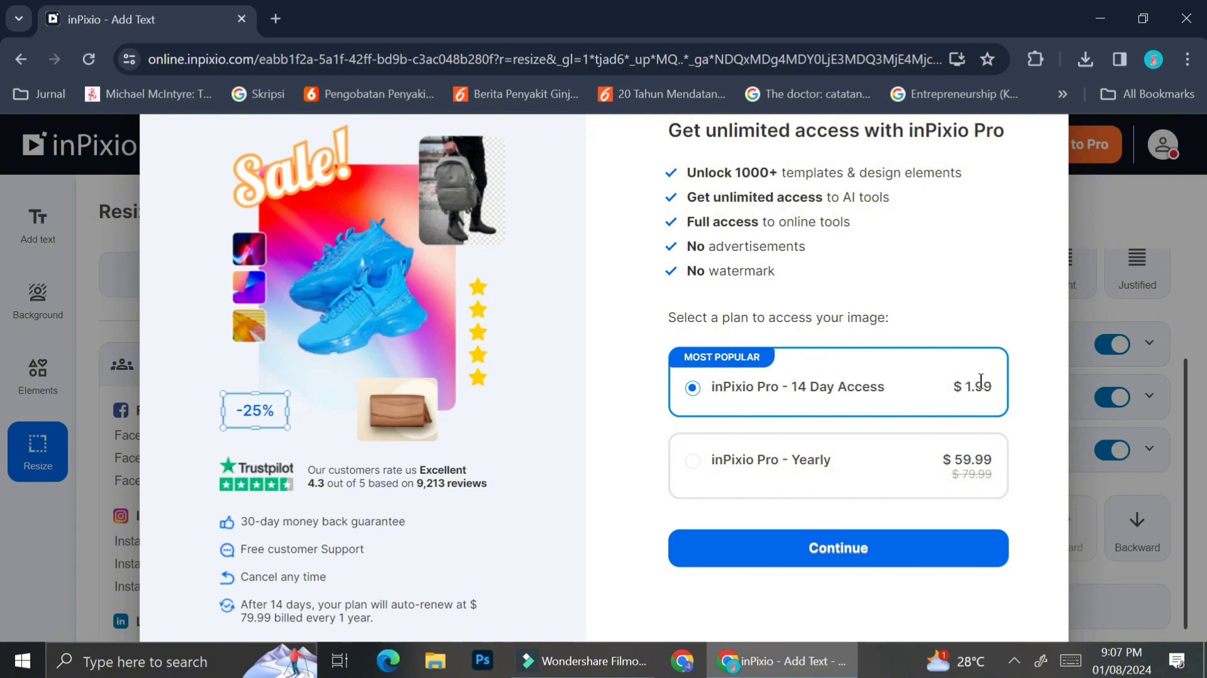
click(750, 454)
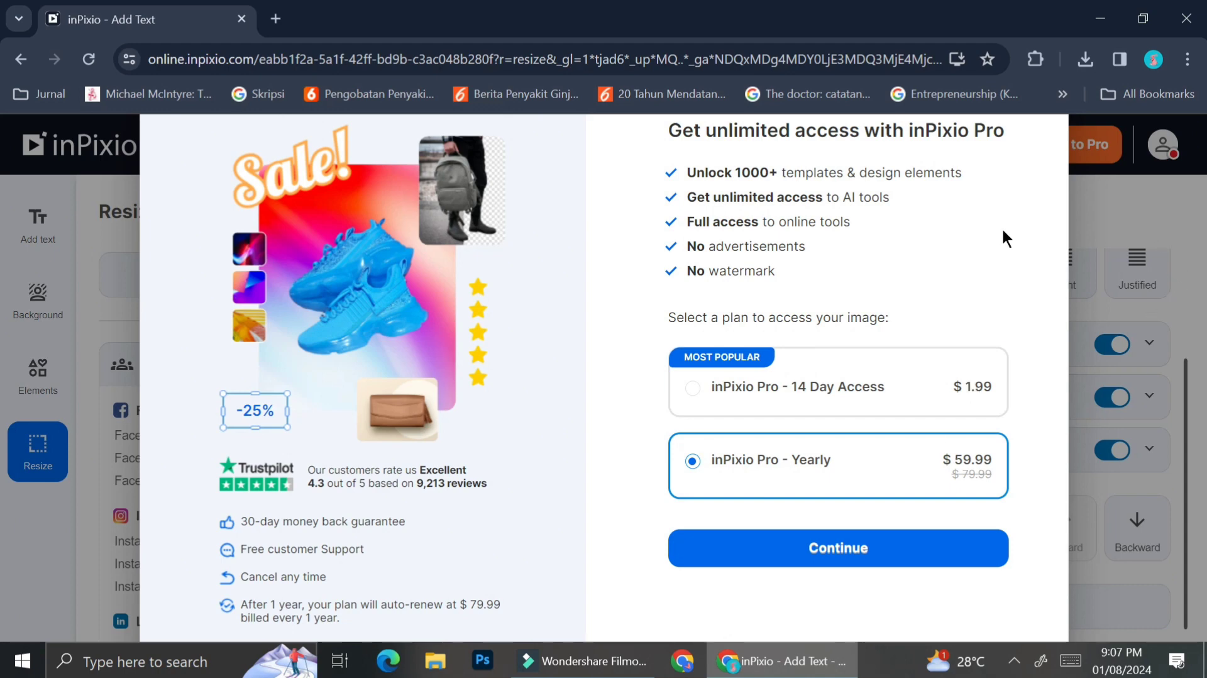
click(21, 58)
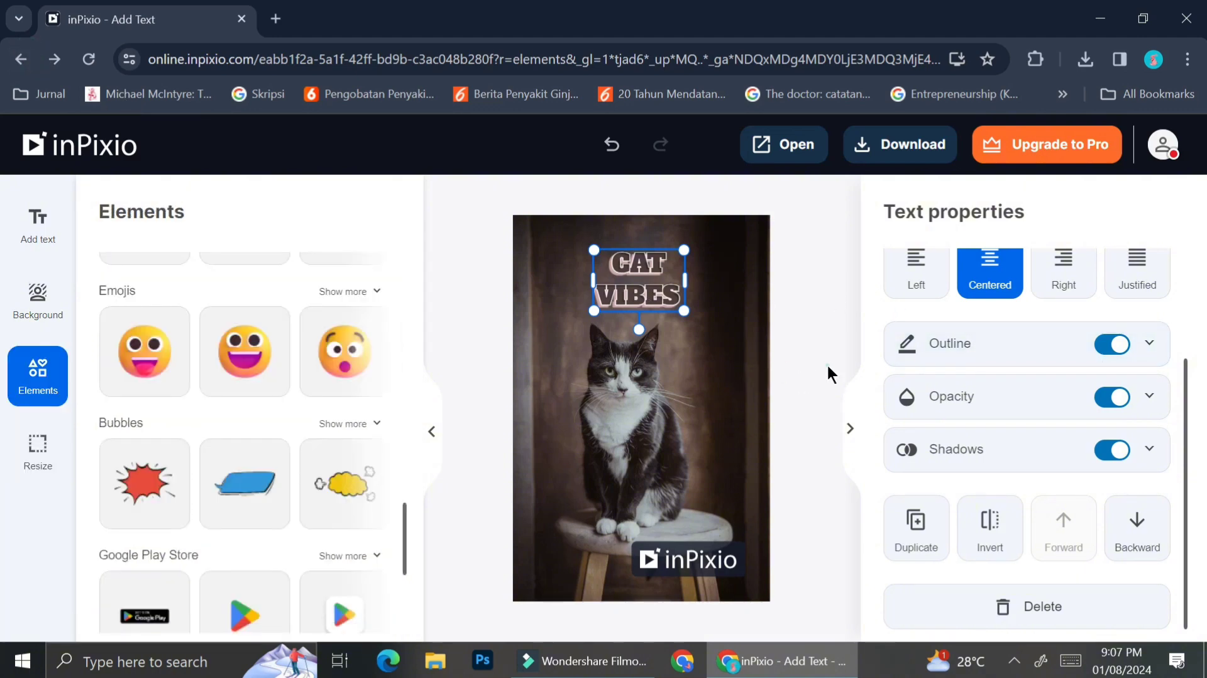
- Deselect the CAT VIBES caption to view the finished 735 × 1102 px photo
click(828, 367)
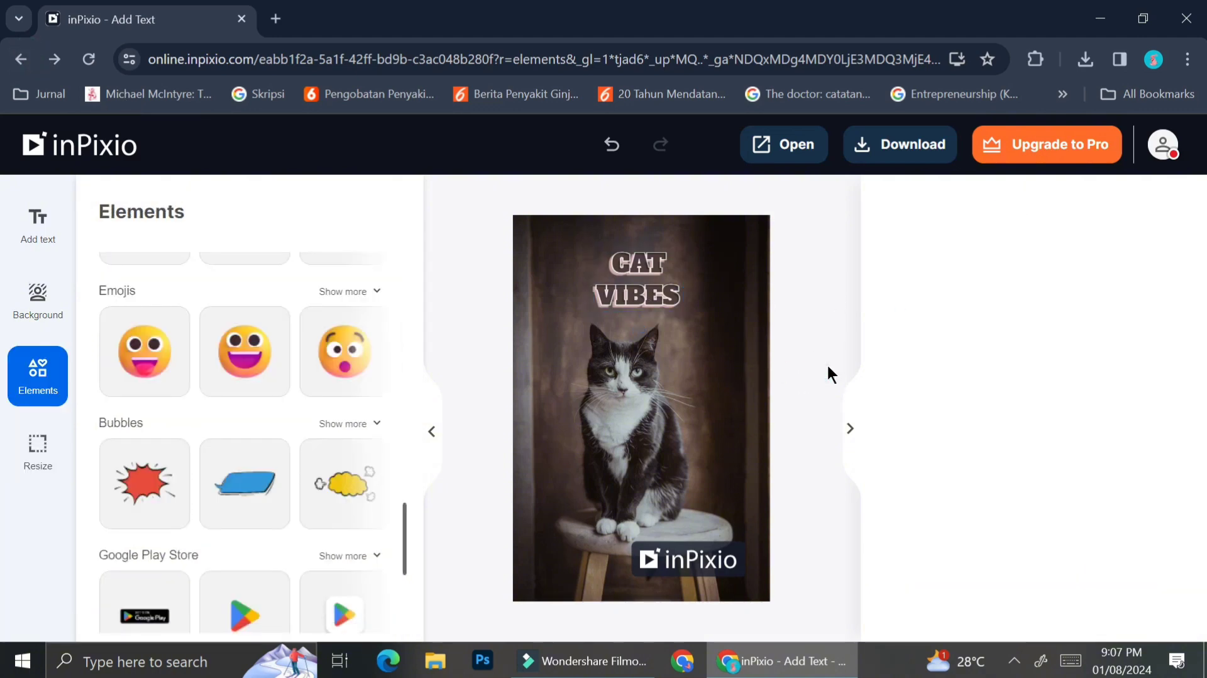